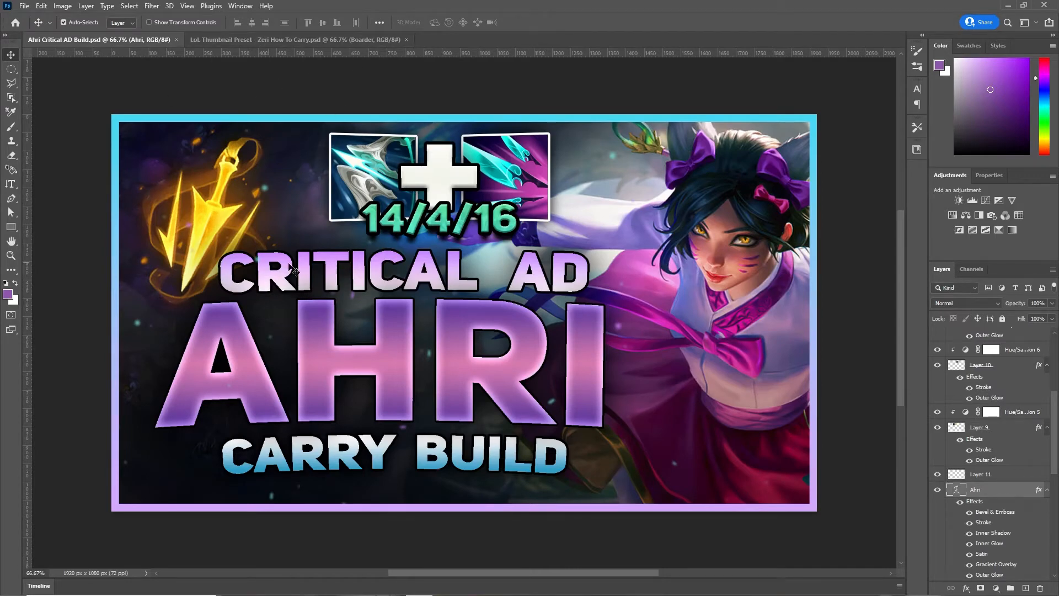
- Switch to the 'LoL Thumbnail Preset - Zeri How To Carry.psd' document
{"action": "left_click", "coordinate": [277, 40]}
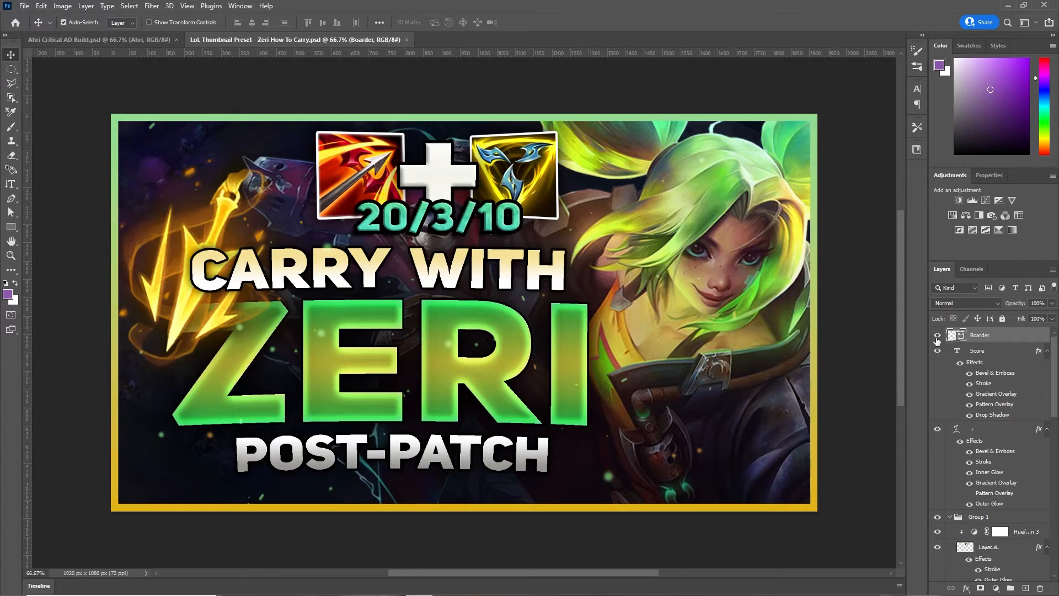
- Hide the border, score, text and bottom background layers, leaving a blank 1920×1080 canvas
{"action": "left_click_drag", "start_coordinate": [937, 337], "coordinate": [935, 590]}
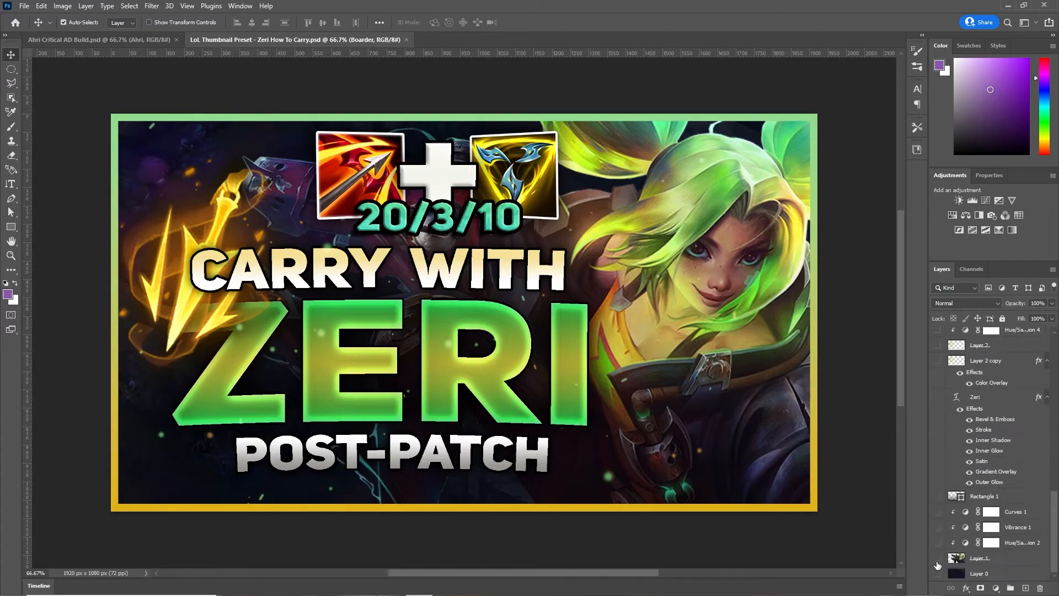
{"action": "left_click", "coordinate": [938, 572]}
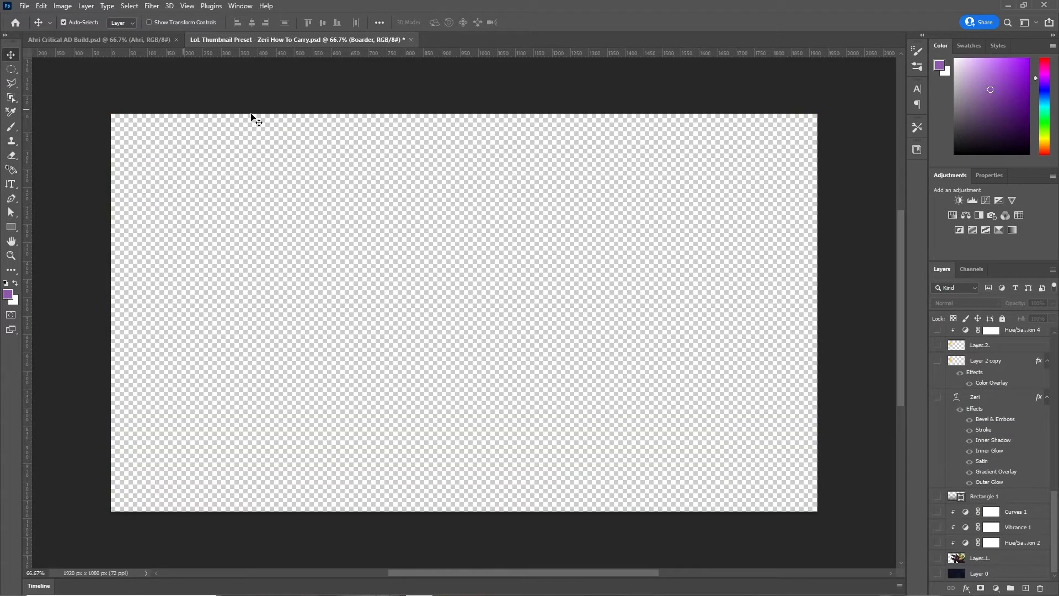
{"action": "right_click", "coordinate": [65, 51]}
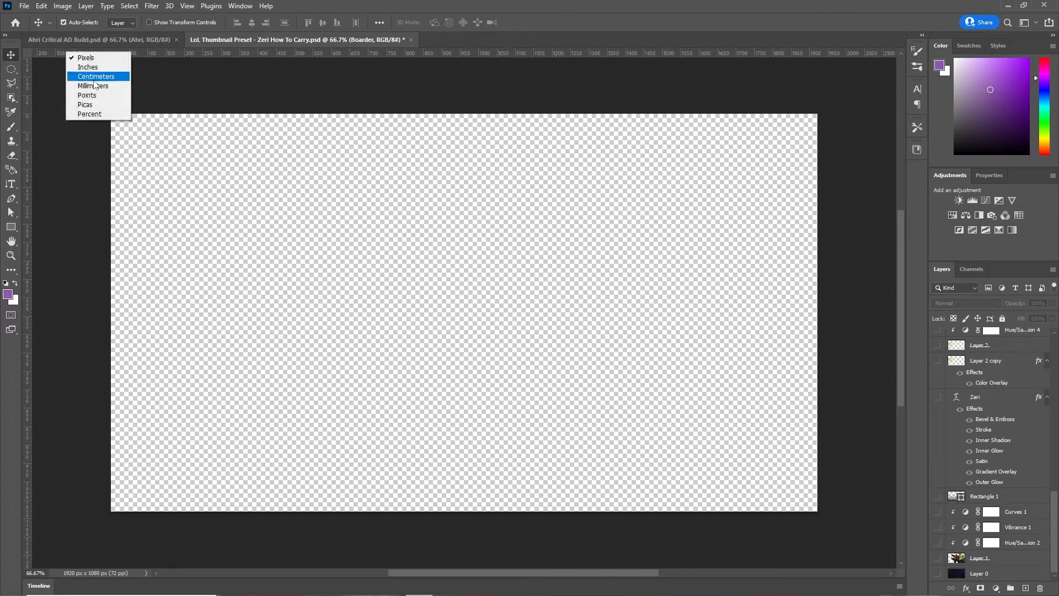
{"action": "left_click", "coordinate": [110, 97]}
{"action": "right_click", "coordinate": [165, 49]}
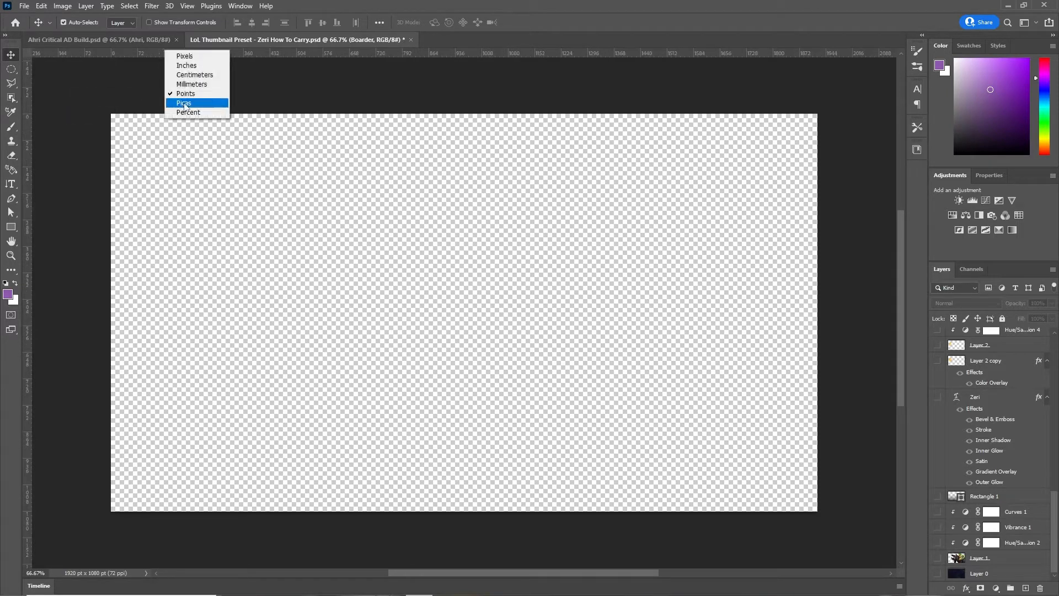
{"action": "left_click", "coordinate": [196, 55]}
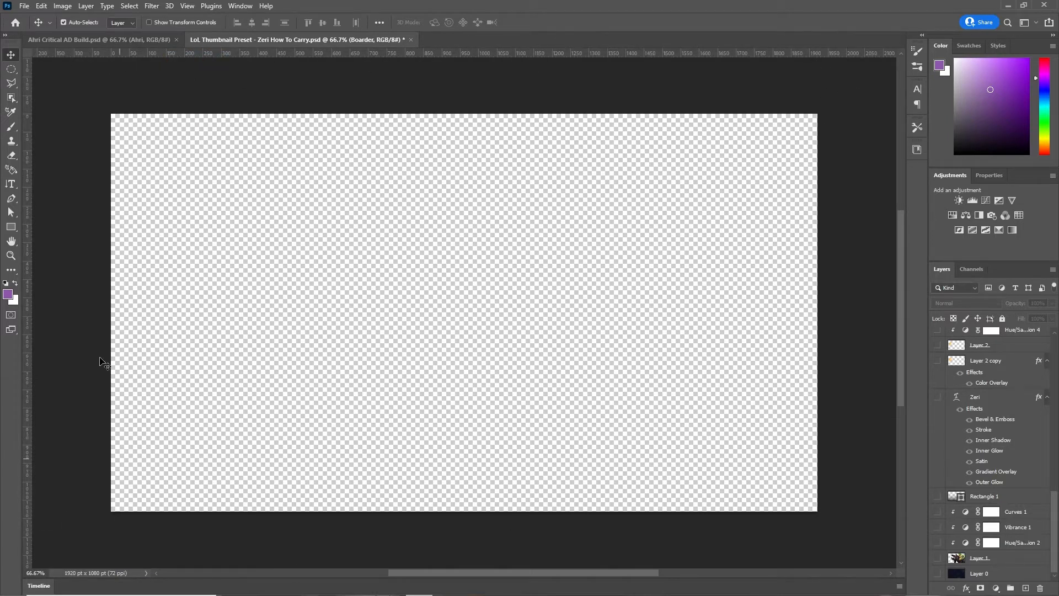
- Show the dark background Layer 0, fit the image on screen, then zoom to 66.67%
{"action": "left_click", "coordinate": [938, 573]}
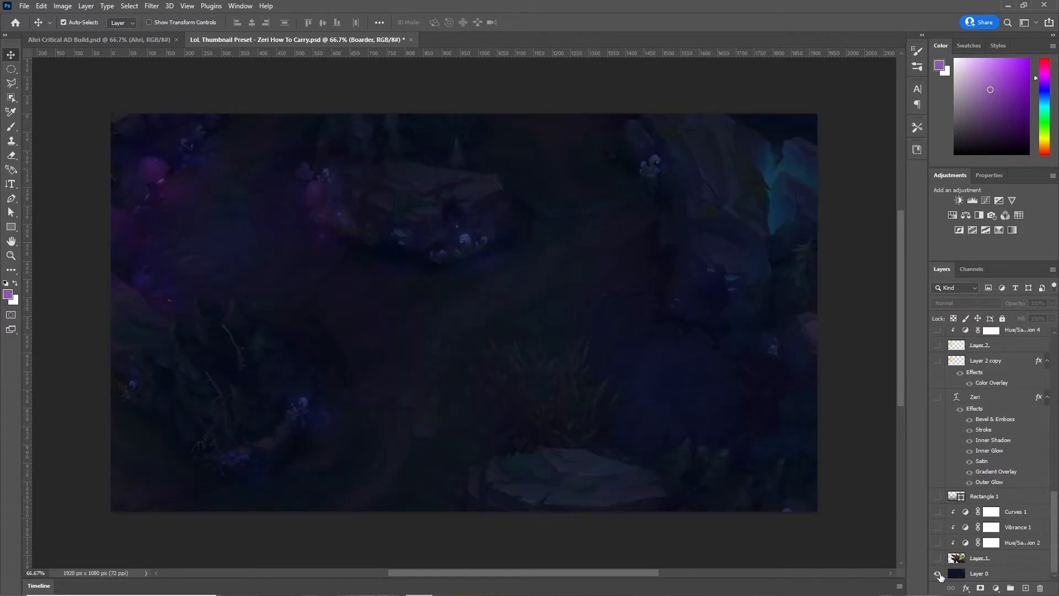
{"action": "key", "text": "ctrl"}
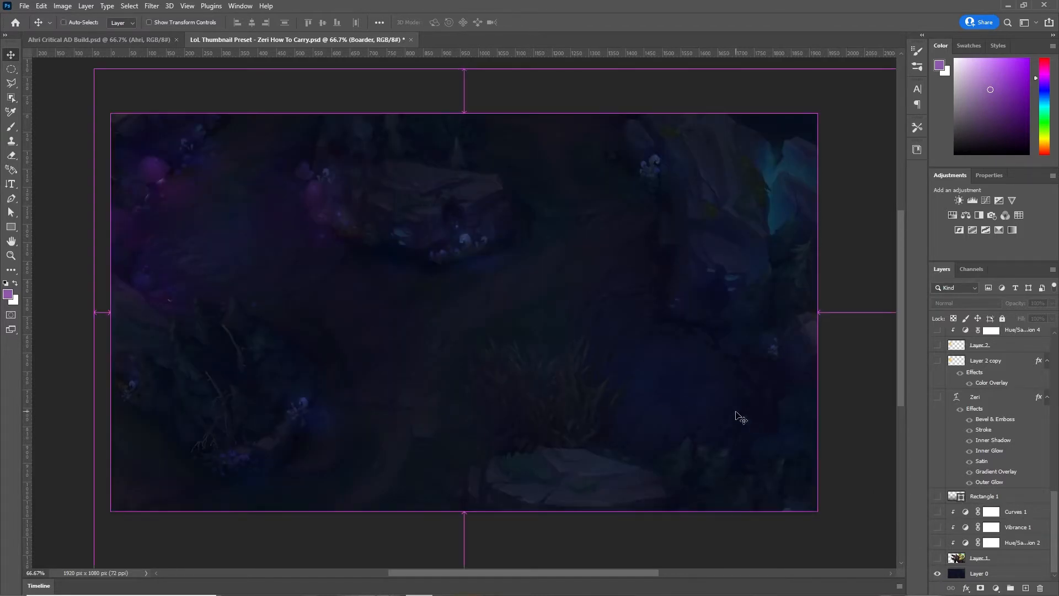
{"action": "key", "text": "ctrl+0"}
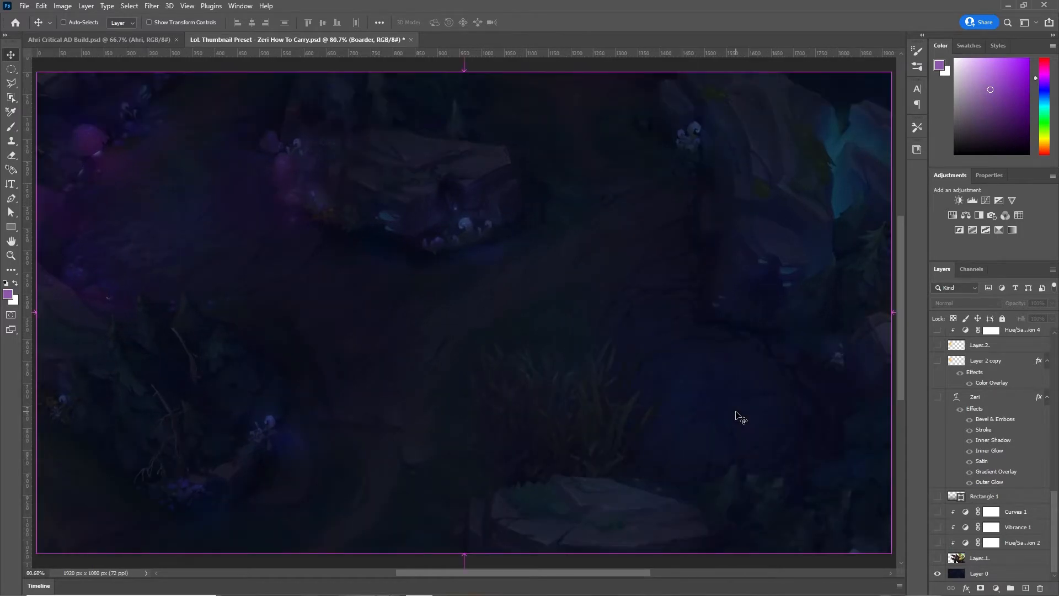
{"action": "key", "text": "ctrl+minus"}
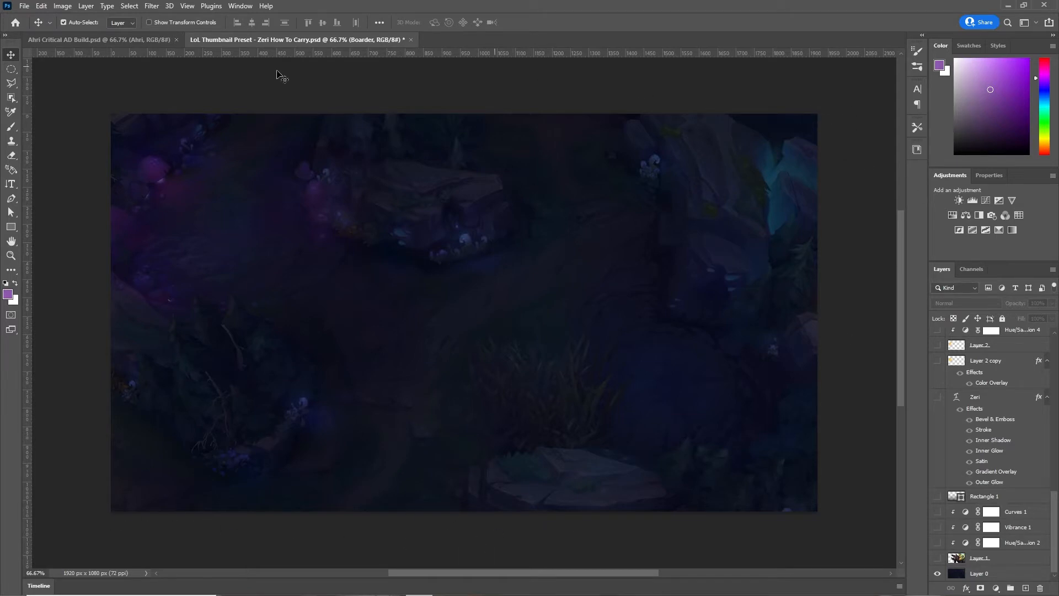
- Make the Layer 1 Zeri splash art visible over the dark forest background
{"action": "left_click", "coordinate": [936, 558]}
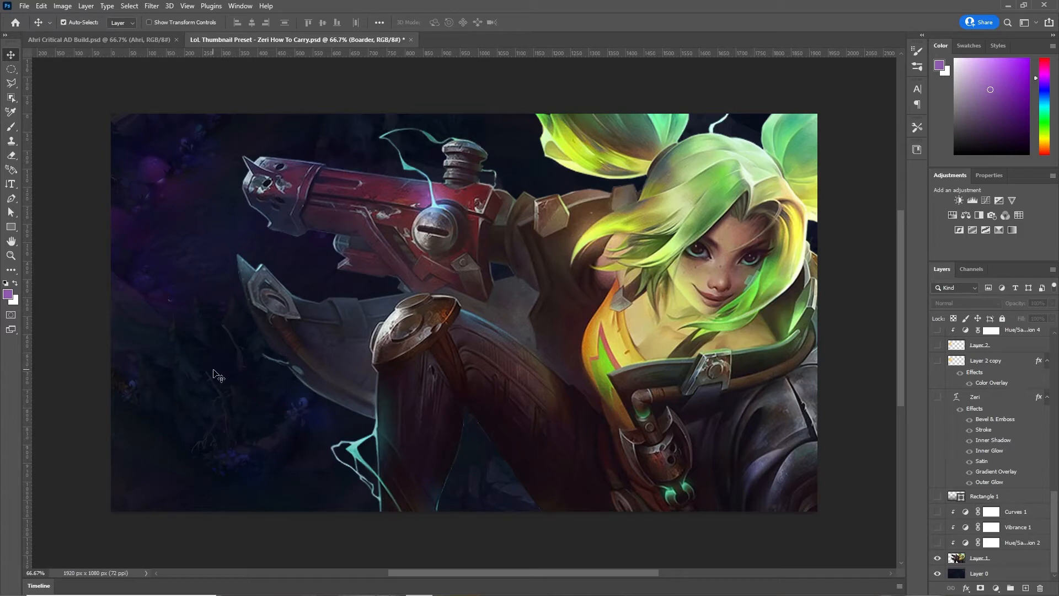
{"action": "scroll", "coordinate": [530, 515], "scroll_direction": "down", "scroll_amount": 1}
{"action": "scroll", "coordinate": [465, 415], "scroll_direction": "up", "scroll_amount": 2}
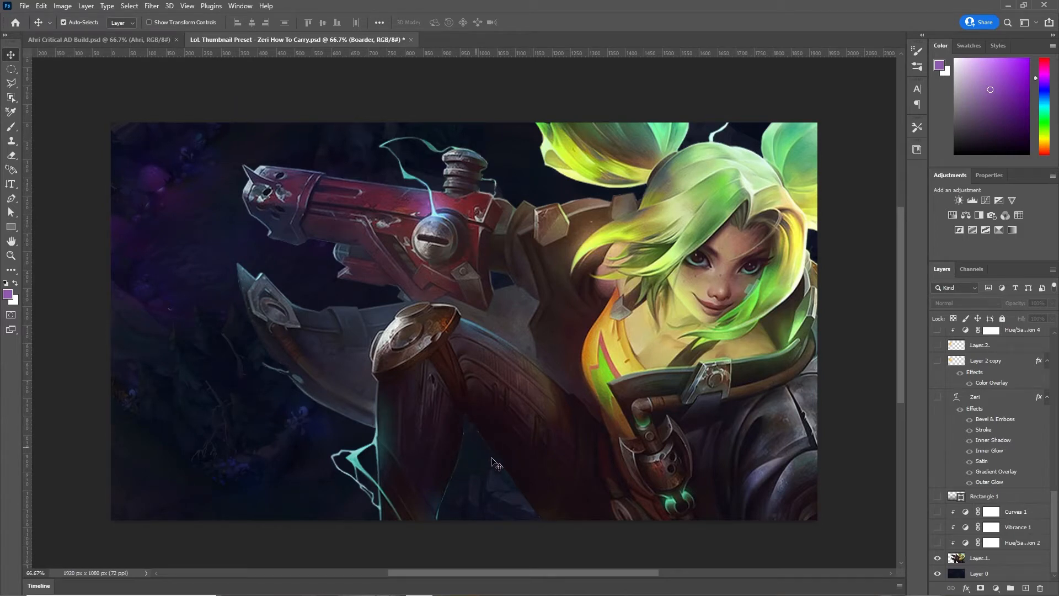
- Switch to the Magic Wand tool and make the splash art layer active
{"action": "left_click", "coordinate": [11, 98]}
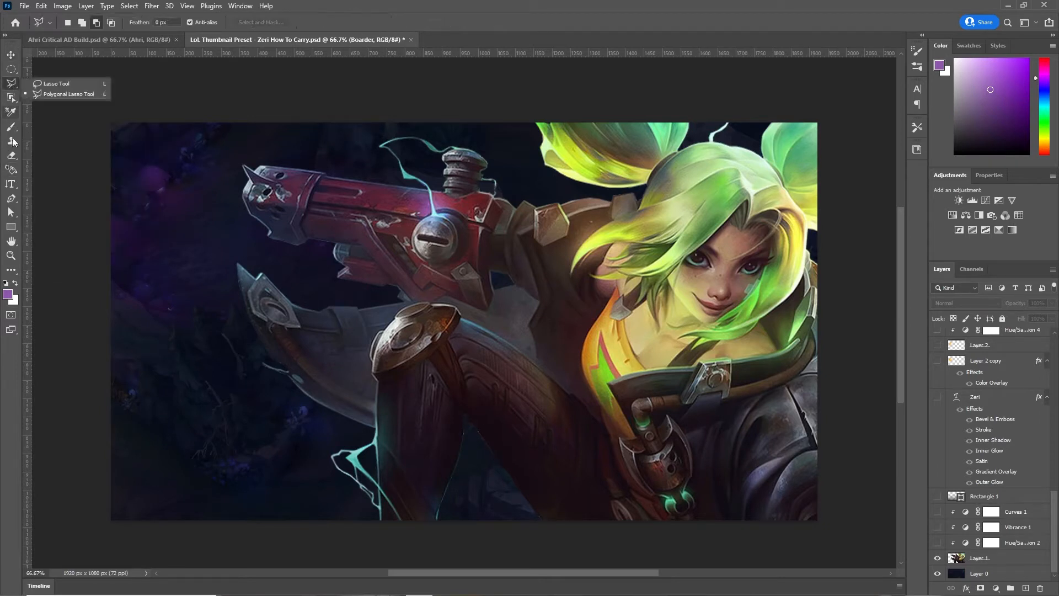
{"action": "right_click", "coordinate": [11, 98]}
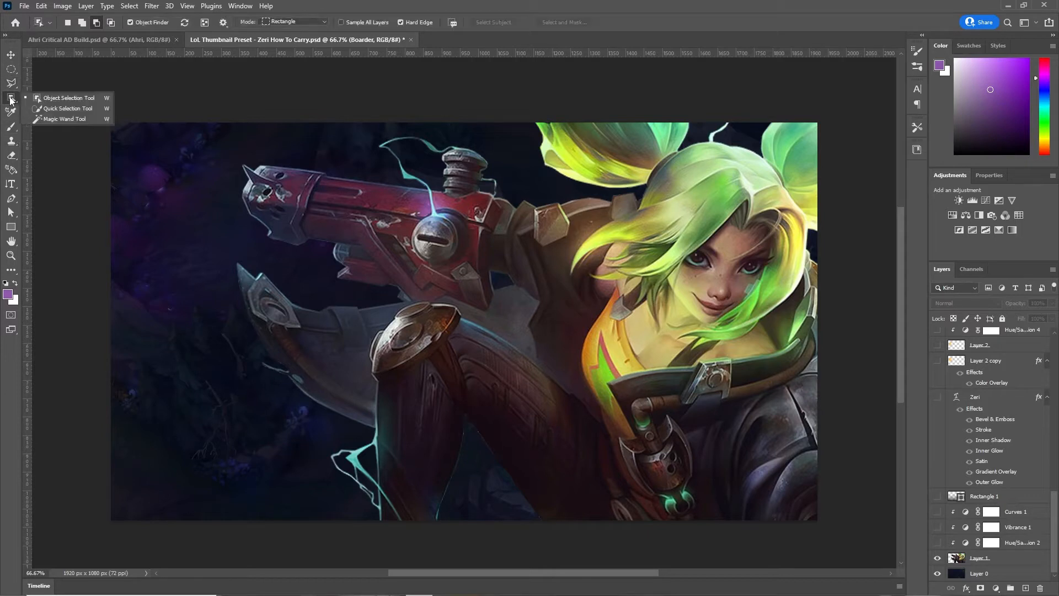
{"action": "left_click", "coordinate": [55, 119]}
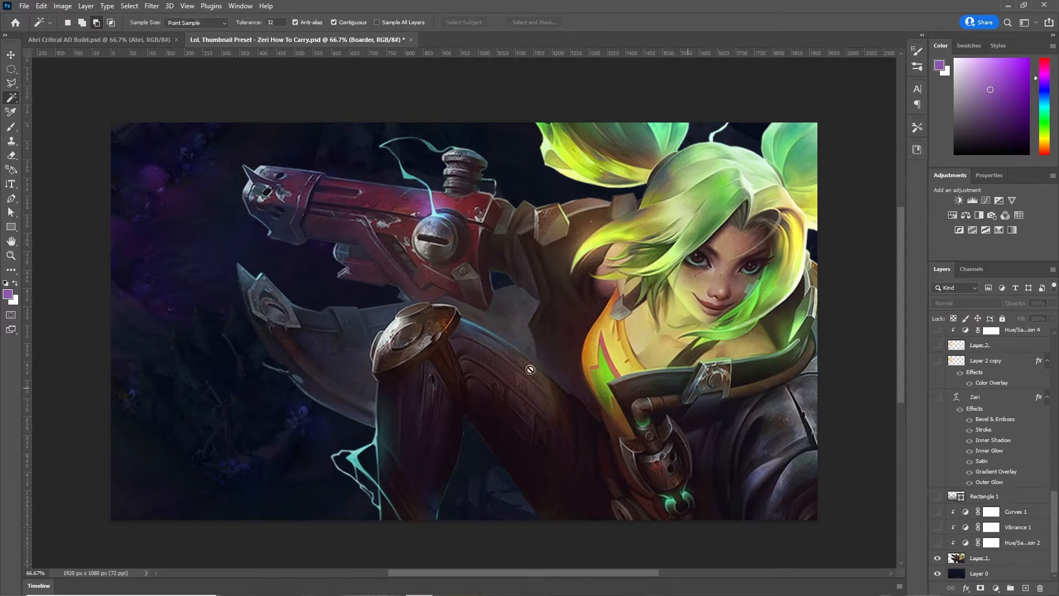
{"action": "left_click", "coordinate": [995, 558]}
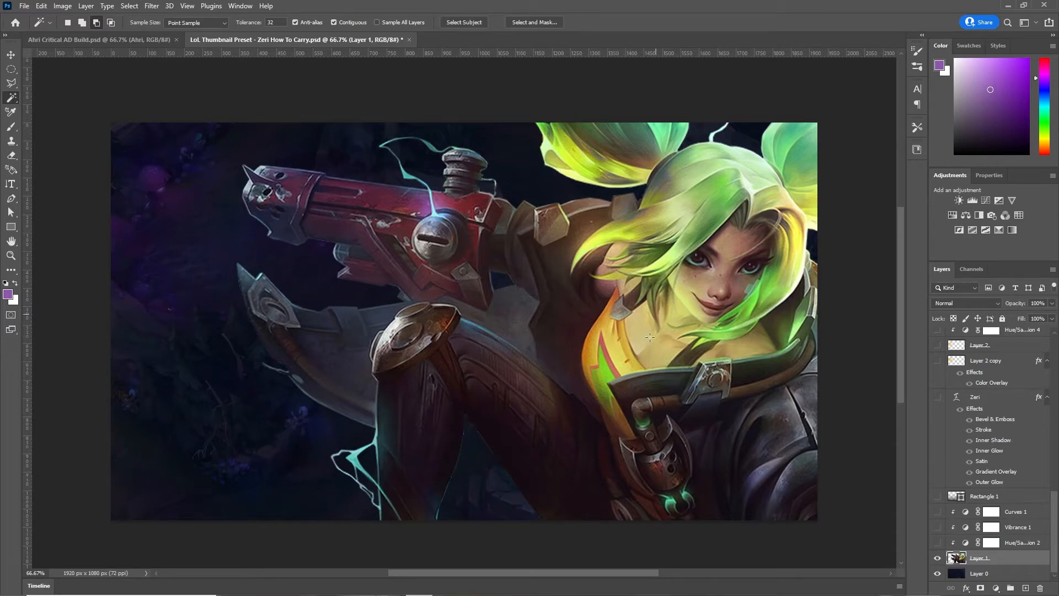
- Trial-select Zeri's face and hair with the Magic Wand, then undo and deselect it
{"action": "left_click", "coordinate": [718, 271]}
{"action": "left_click", "coordinate": [82, 22]}
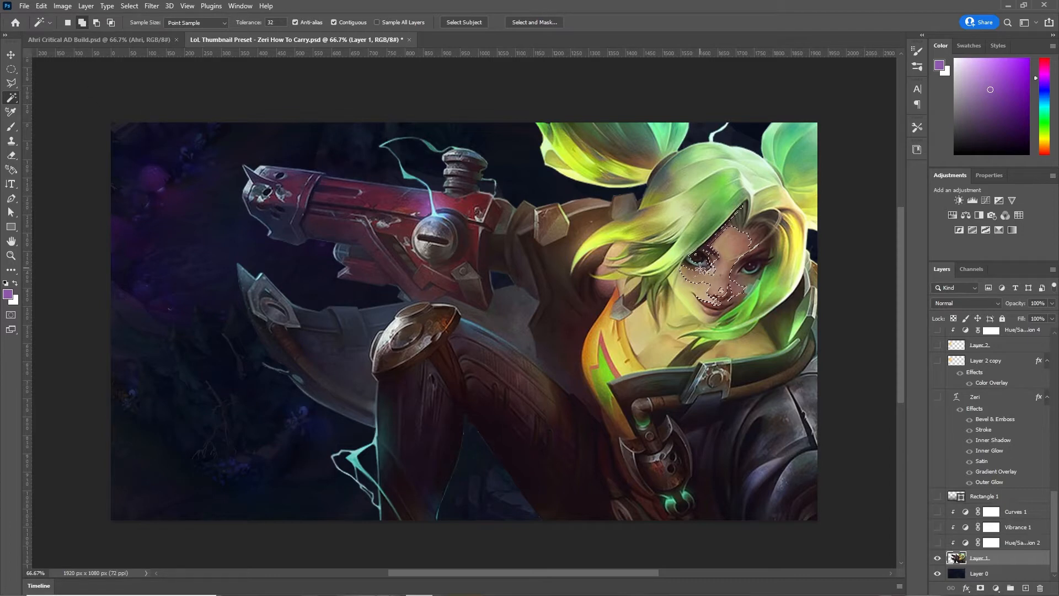
{"action": "left_click", "coordinate": [670, 264]}
{"action": "left_click", "coordinate": [668, 215]}
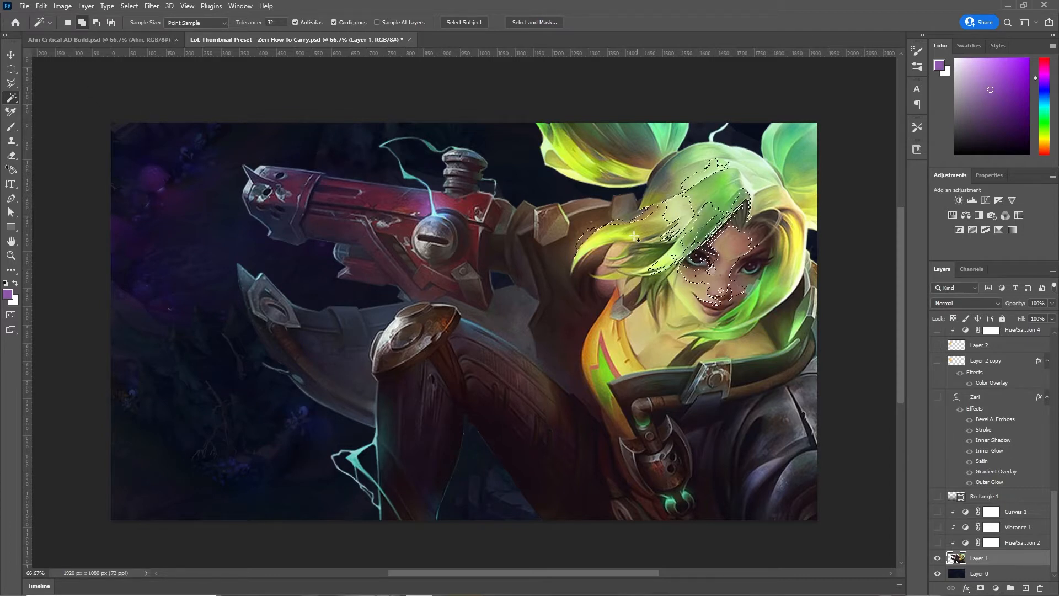
{"action": "key", "text": "ctrl+z"}
{"action": "key", "text": "ctrl+z"}
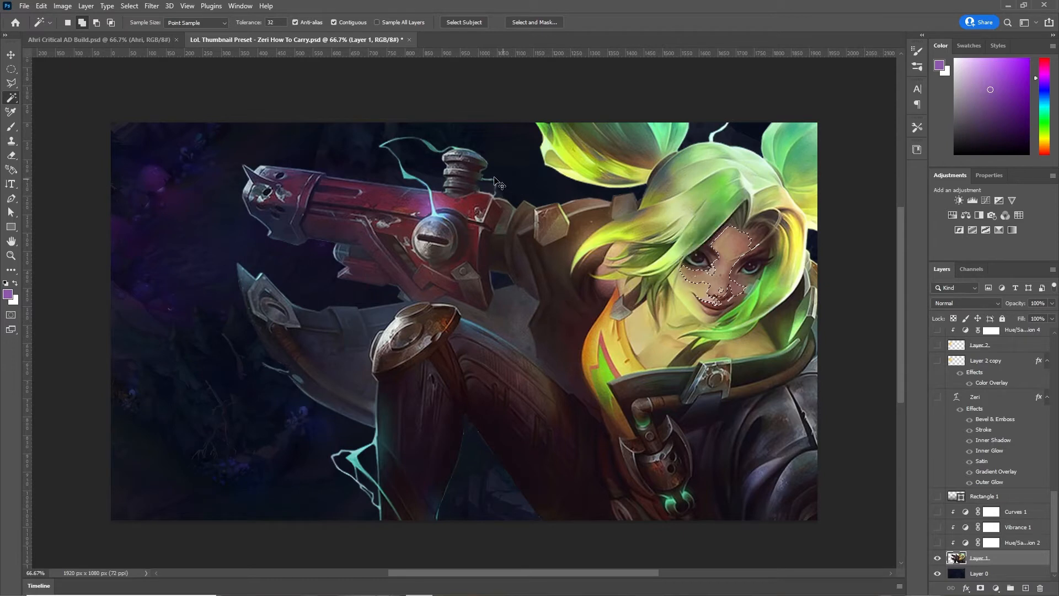
{"action": "key", "text": "ctrl+d"}
{"action": "right_click", "coordinate": [11, 98]}
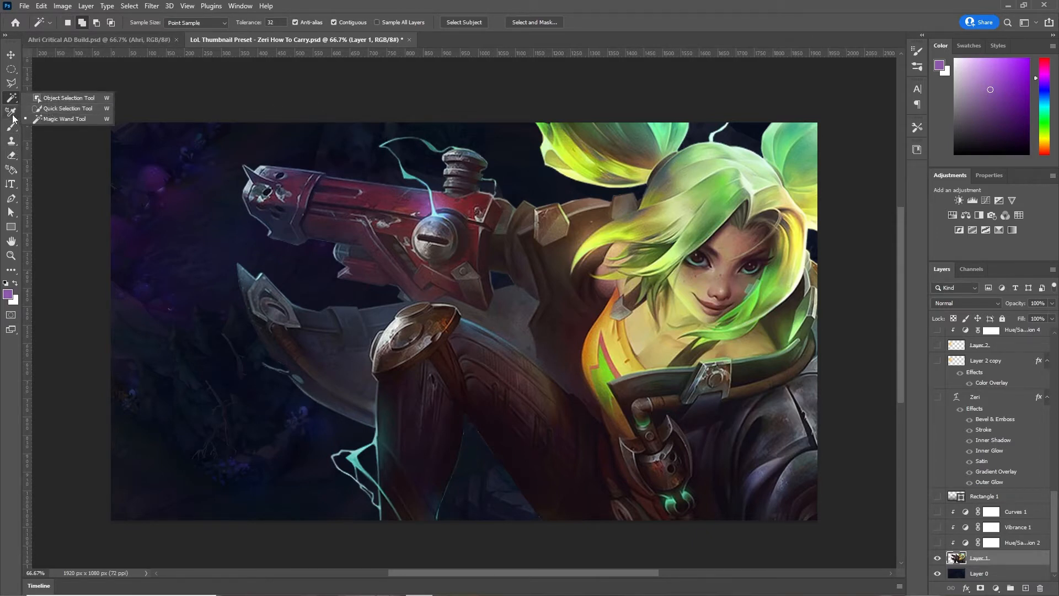
{"action": "left_click", "coordinate": [11, 83]}
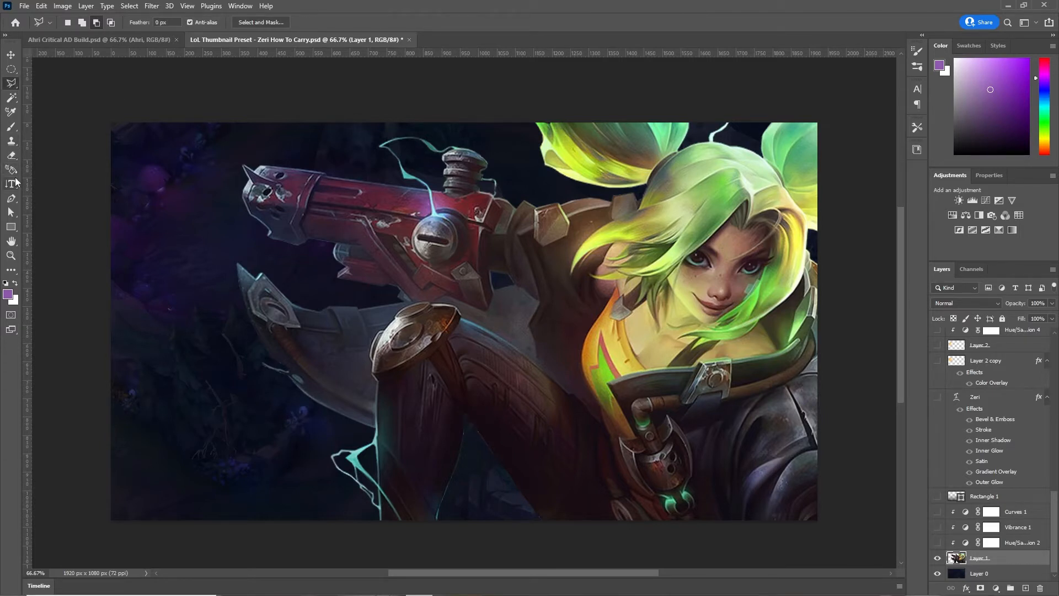
{"action": "left_click", "coordinate": [11, 111]}
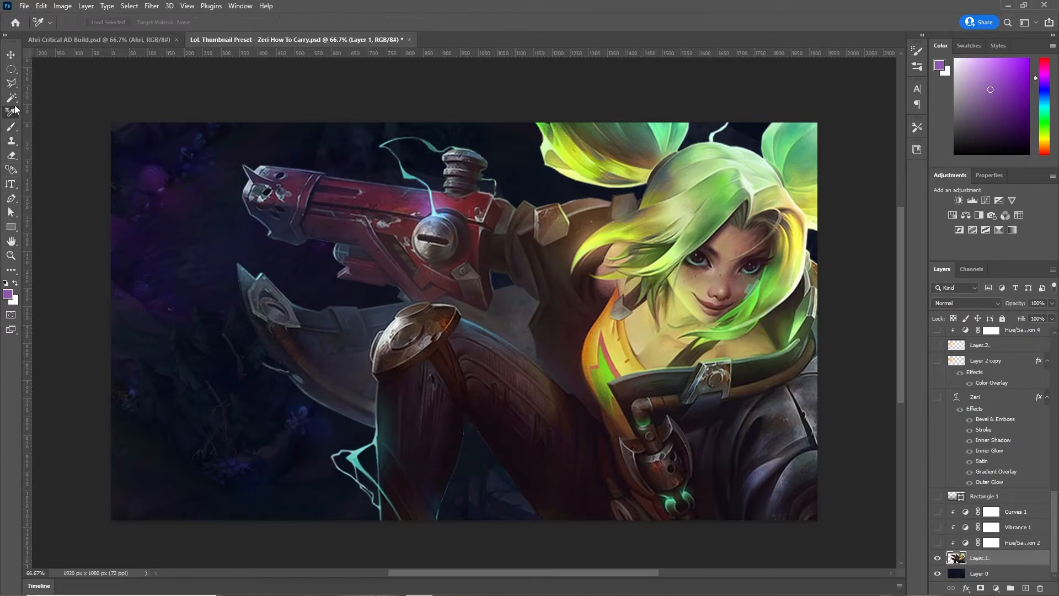
{"action": "left_click", "coordinate": [14, 101]}
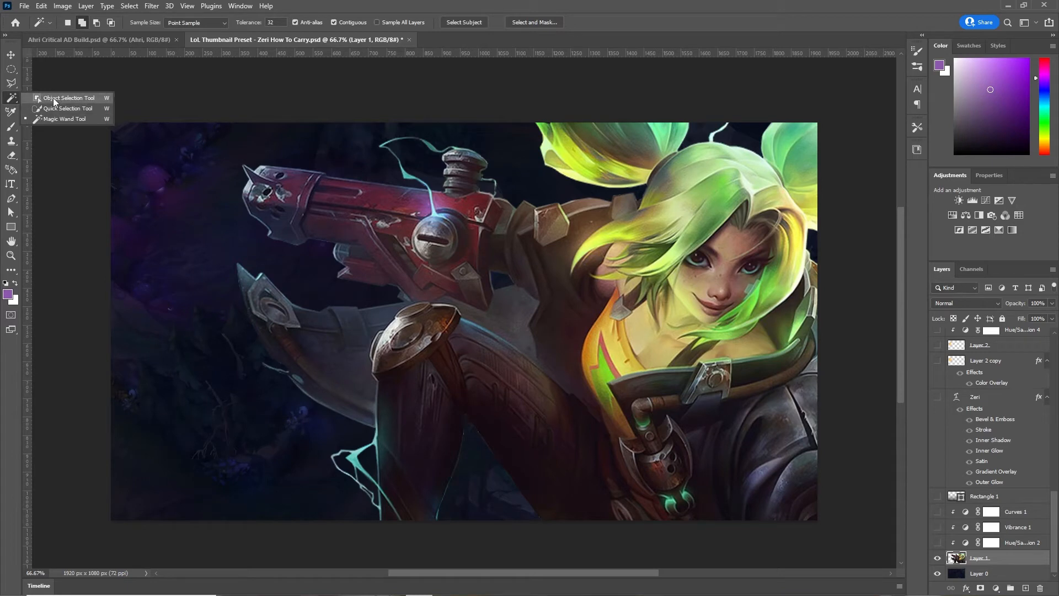
{"action": "left_click", "coordinate": [54, 100]}
{"action": "left_click", "coordinate": [12, 83]}
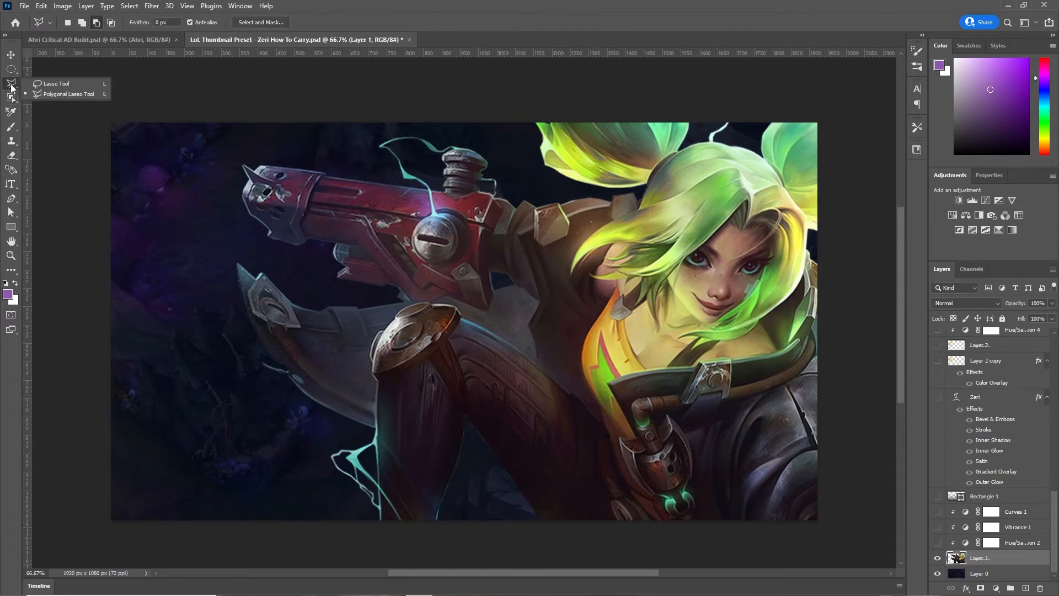
{"action": "left_click", "coordinate": [61, 94]}
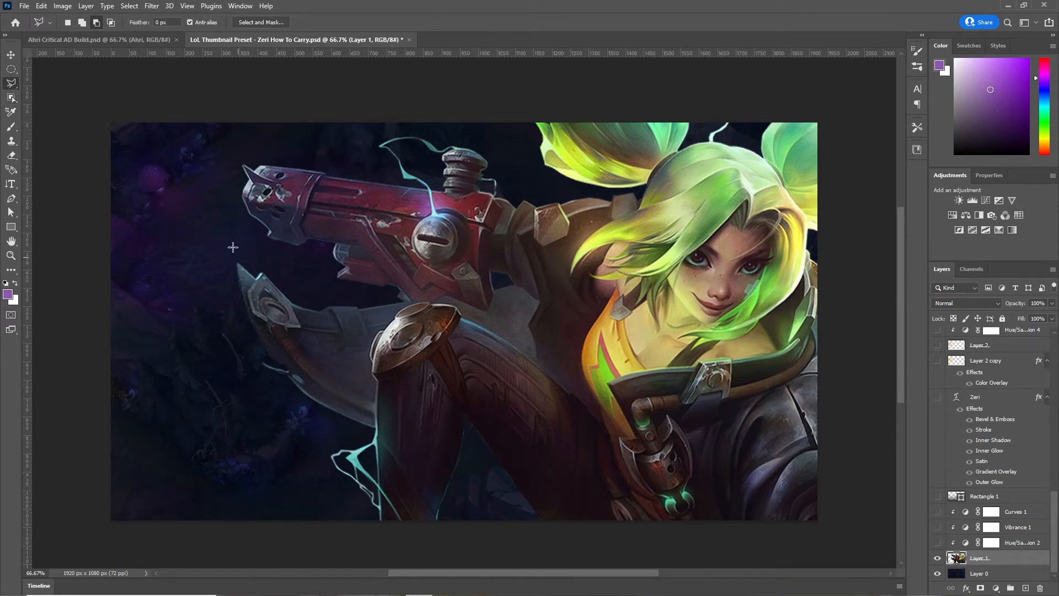
{"action": "left_click", "coordinate": [237, 263]}
{"action": "left_click", "coordinate": [263, 273]}
{"action": "left_click", "coordinate": [277, 290]}
{"action": "double_click", "coordinate": [241, 243]}
{"action": "key", "text": "ctrl+d"}
{"action": "left_click", "coordinate": [12, 55]}
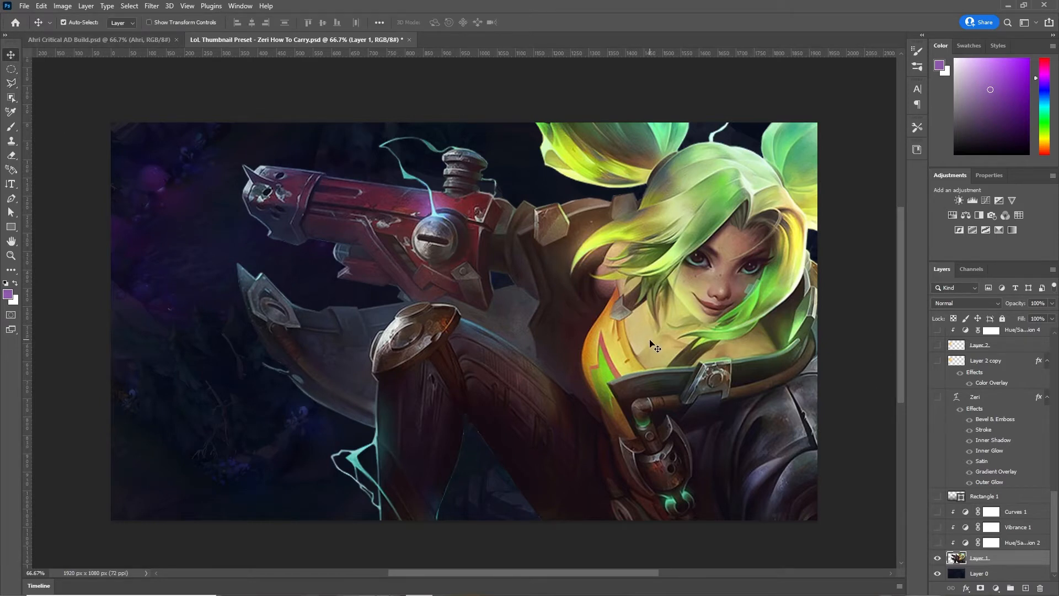
- Free-transform the splash art, keeping it at 100%, and turn on Curves 1, Vibrance 1, Hue/Saturation 2
{"action": "key", "text": "ctrl"}
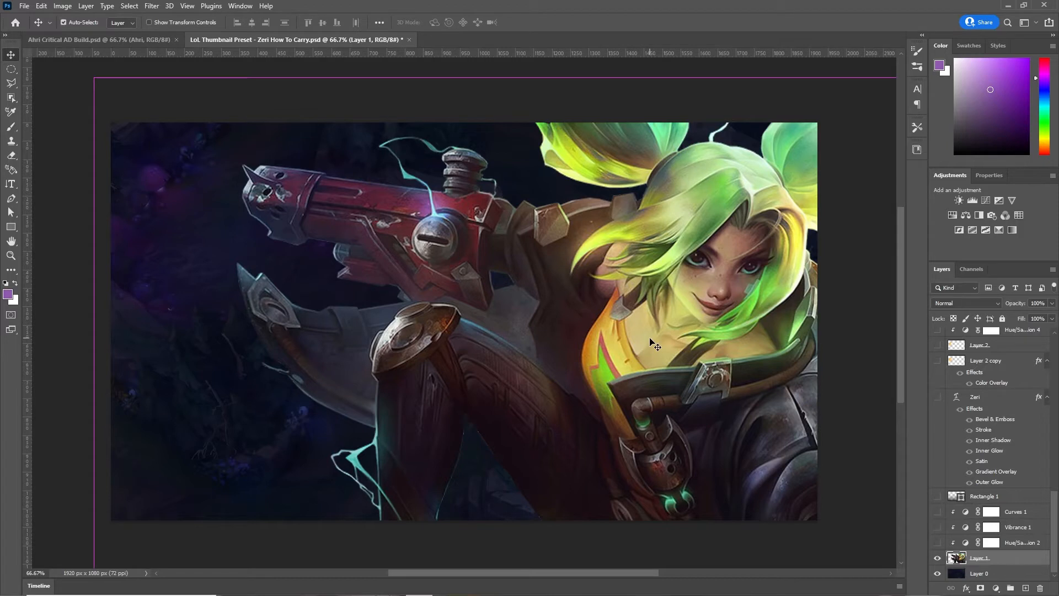
{"action": "key", "text": "ctrl+t"}
{"action": "key", "text": "ctrl+0"}
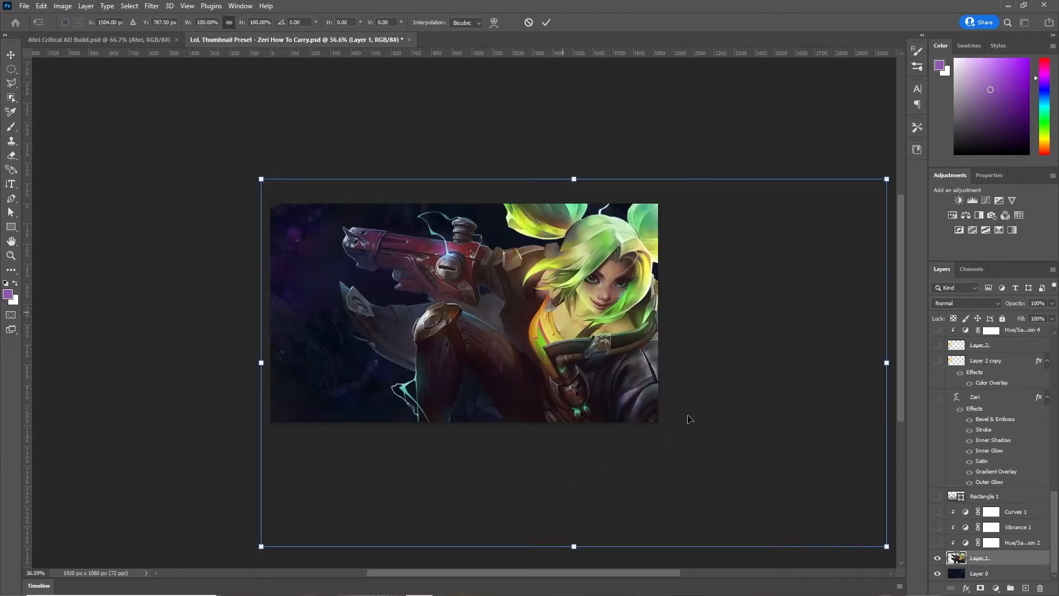
{"action": "key", "text": "ctrl+plus"}
{"action": "key", "text": "ctrl+plus"}
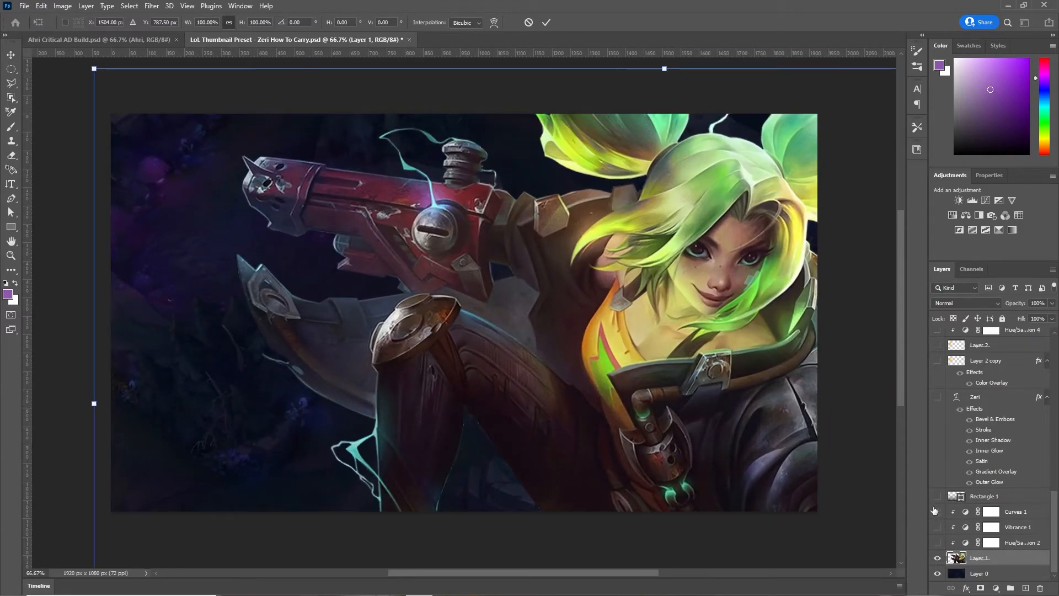
{"action": "mouse_move", "coordinate": [938, 512]}
{"action": "left_mouse_down"}
{"action": "mouse_move", "coordinate": [937, 542]}
{"action": "mouse_move", "coordinate": [937, 512]}
{"action": "left_mouse_up"}
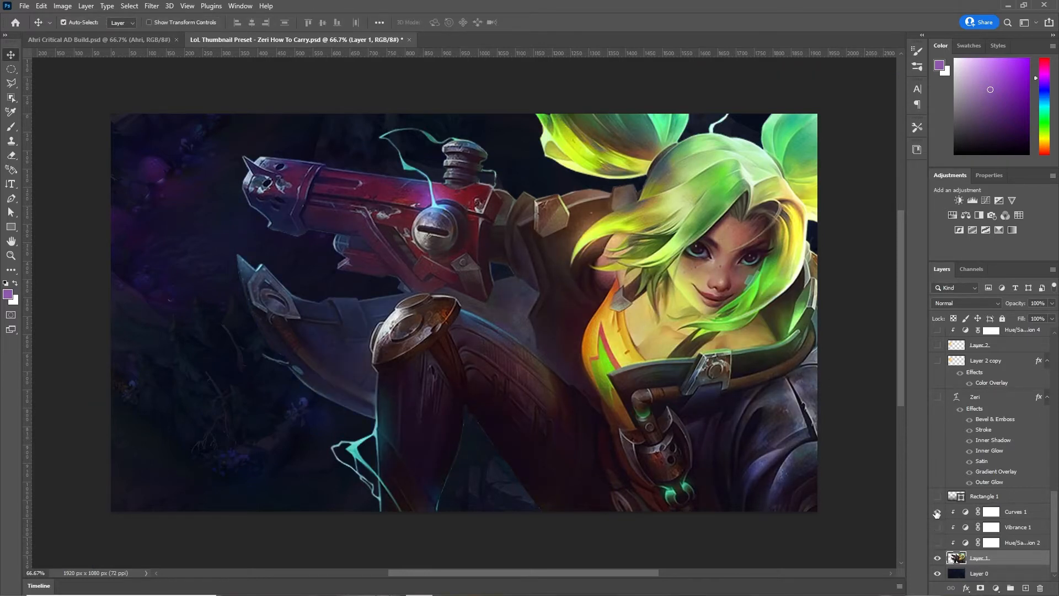
- Switch off Curves 1, Vibrance 1 and Hue/Saturation 2, restoring the splash art's original colours
{"action": "mouse_move", "coordinate": [249, 593]}
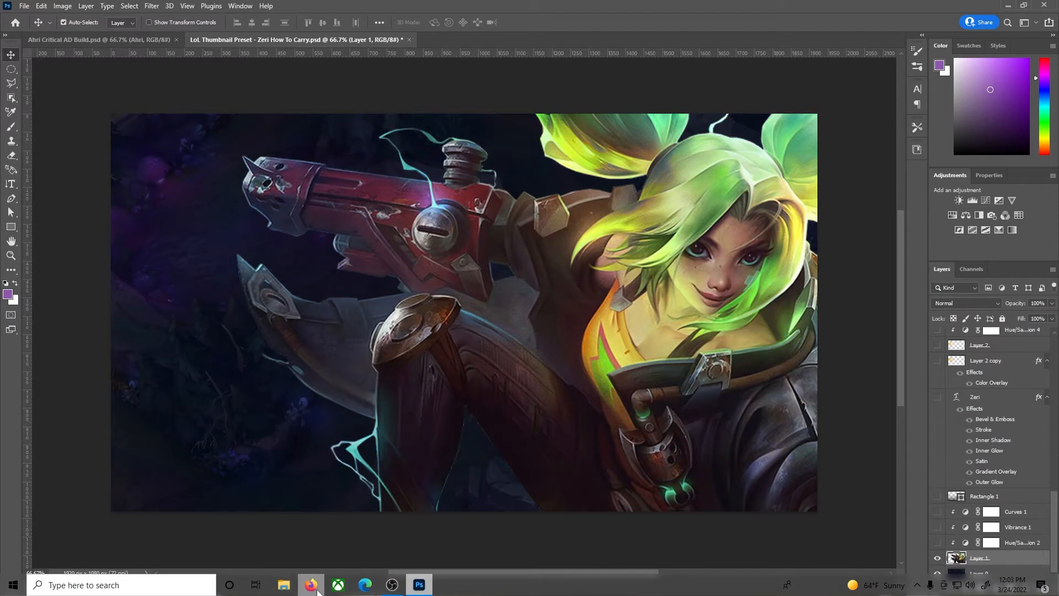
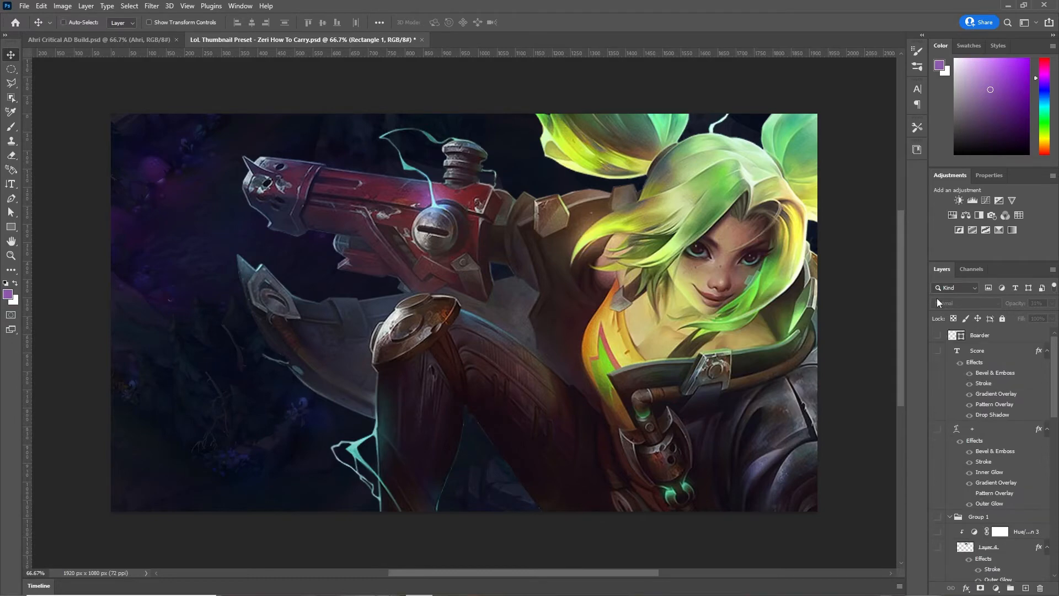
- Bring up the Open dialog to load an item image
{"action": "key", "text": "ctrl+o"}
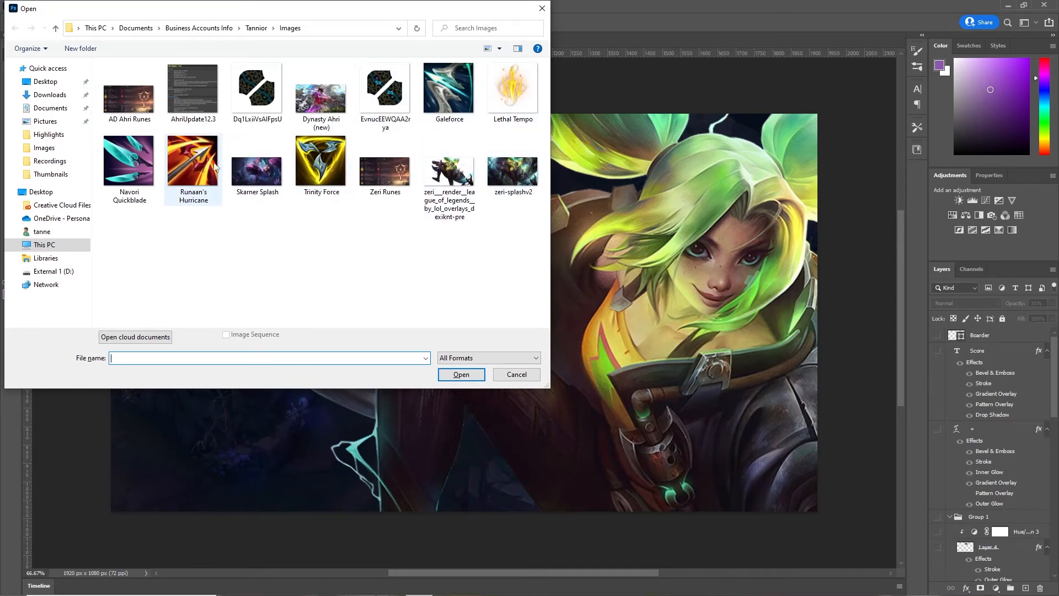
- Open Runaan's Hurricane.JPG, shrink it to about 90.84% and centre it on the canvas
{"action": "key", "text": "Escape"}
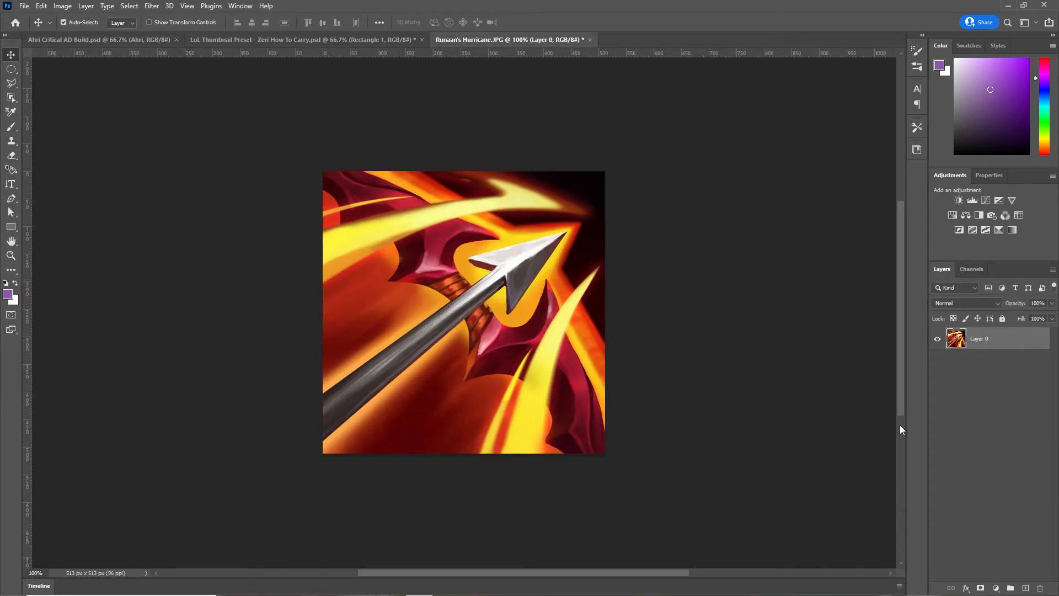
{"action": "key", "text": "ctrl+t"}
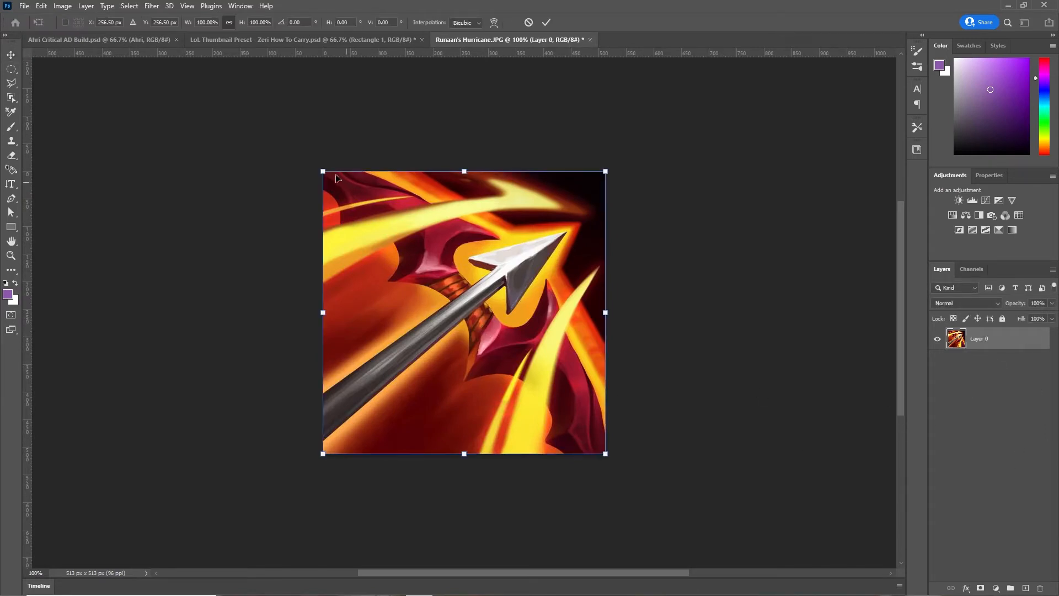
{"action": "left_click_drag", "start_coordinate": [324, 172], "coordinate": [348, 197]}
{"action": "left_click_drag", "start_coordinate": [451, 309], "coordinate": [438, 296]}
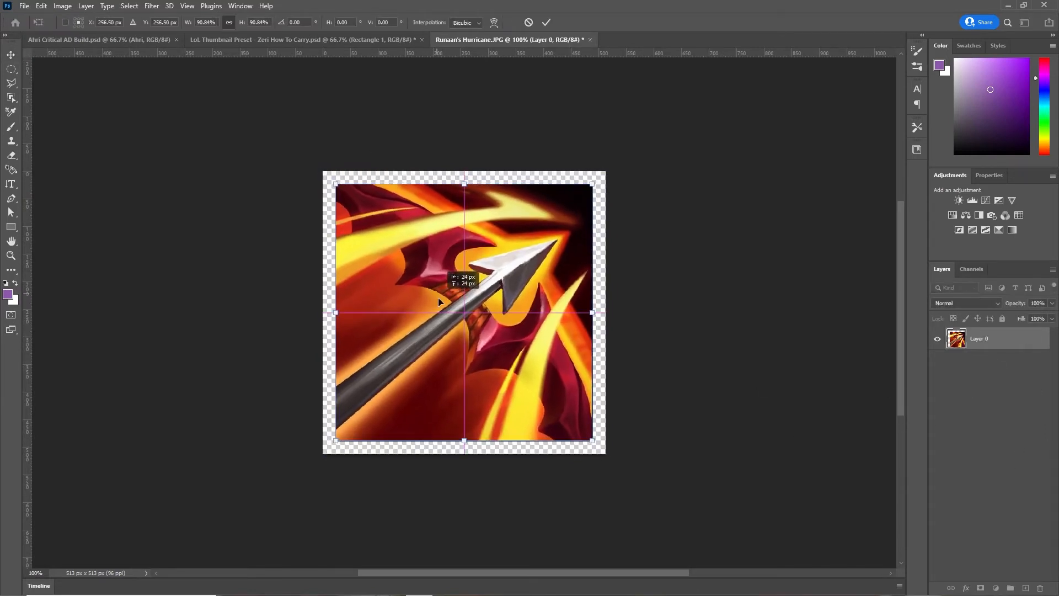
{"action": "left_click", "coordinate": [776, 367]}
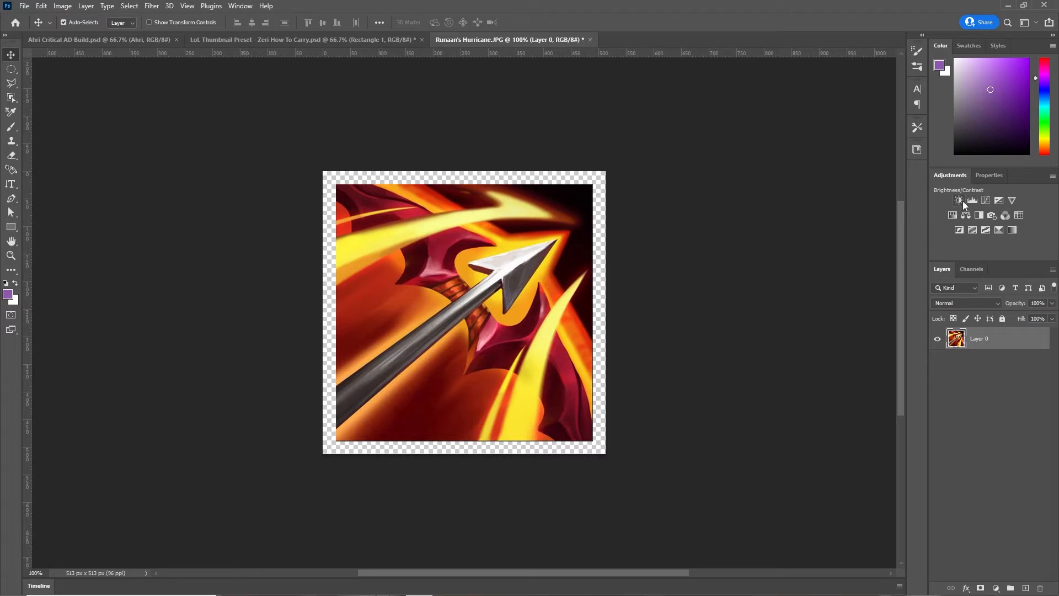
- Add a Hue/Saturation adjustment to Runaan's Hurricane with Hue 0 and Saturation +11
{"action": "left_click", "coordinate": [952, 215]}
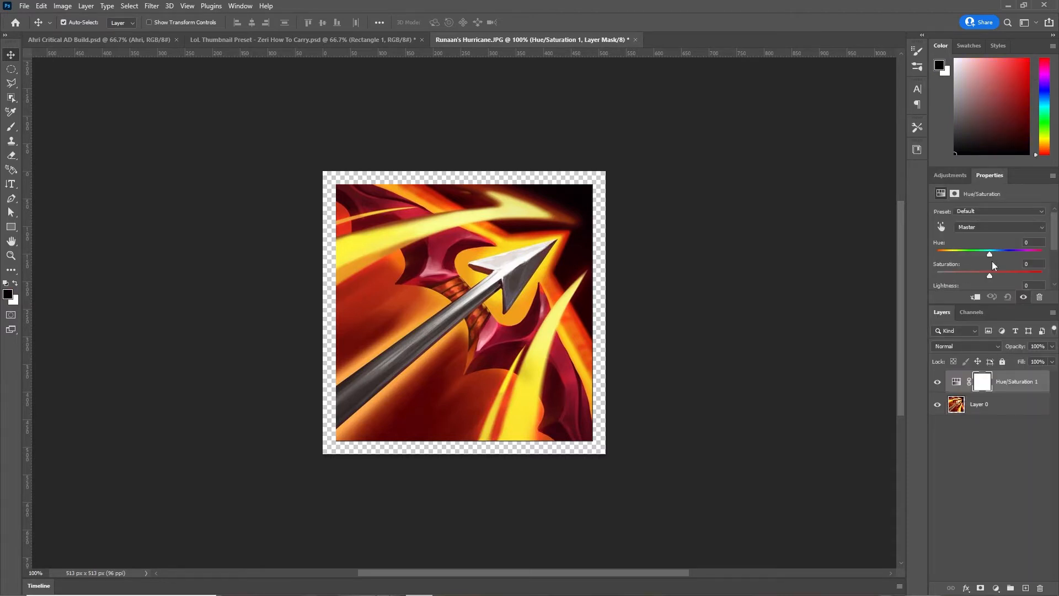
{"action": "left_click_drag", "start_coordinate": [989, 254], "coordinate": [1006, 282]}
{"action": "left_click", "coordinate": [1007, 297]}
{"action": "key", "text": "ctrl+z"}
{"action": "key", "text": "ctrl+o"}
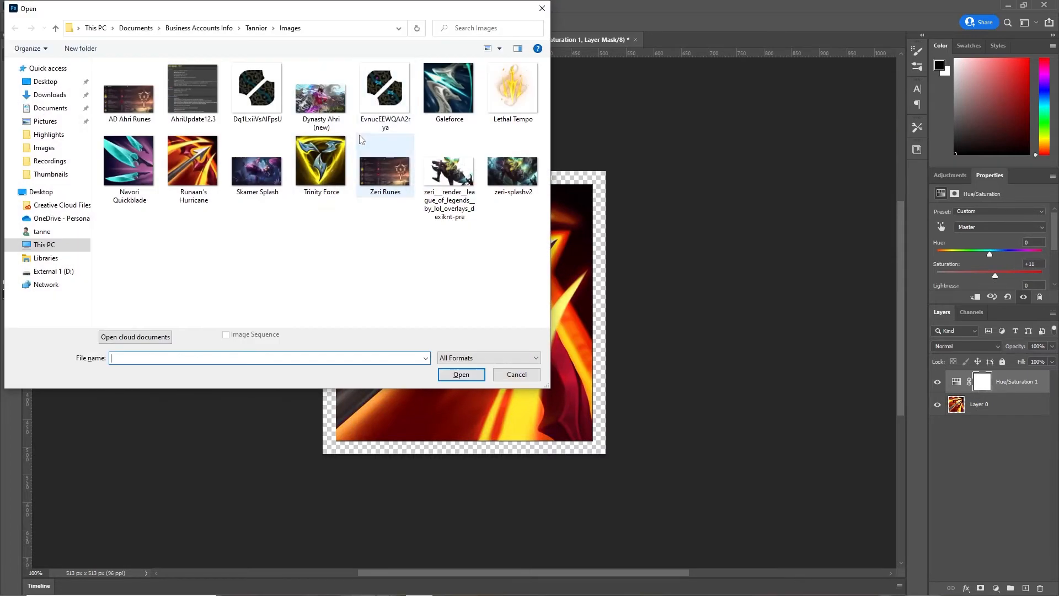
- Paste Trinity Force into the Runaan's Hurricane document and scale it to about 43%
{"action": "double_click", "coordinate": [319, 164]}
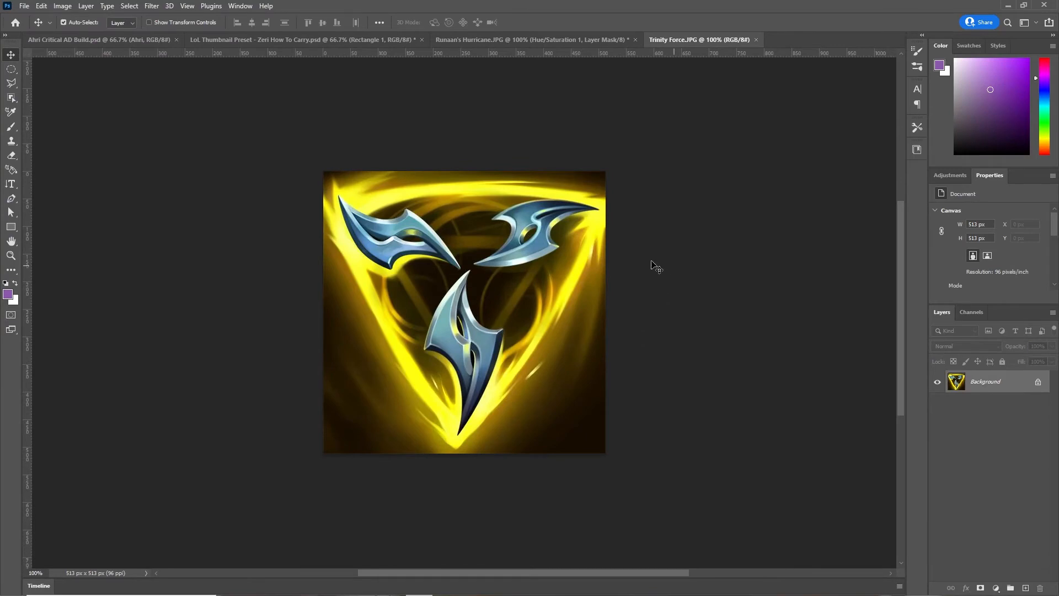
{"action": "key", "text": "a"}
{"action": "key", "text": "ctrl+a"}
{"action": "left_click", "coordinate": [613, 41]}
{"action": "key", "text": "ctrl+v"}
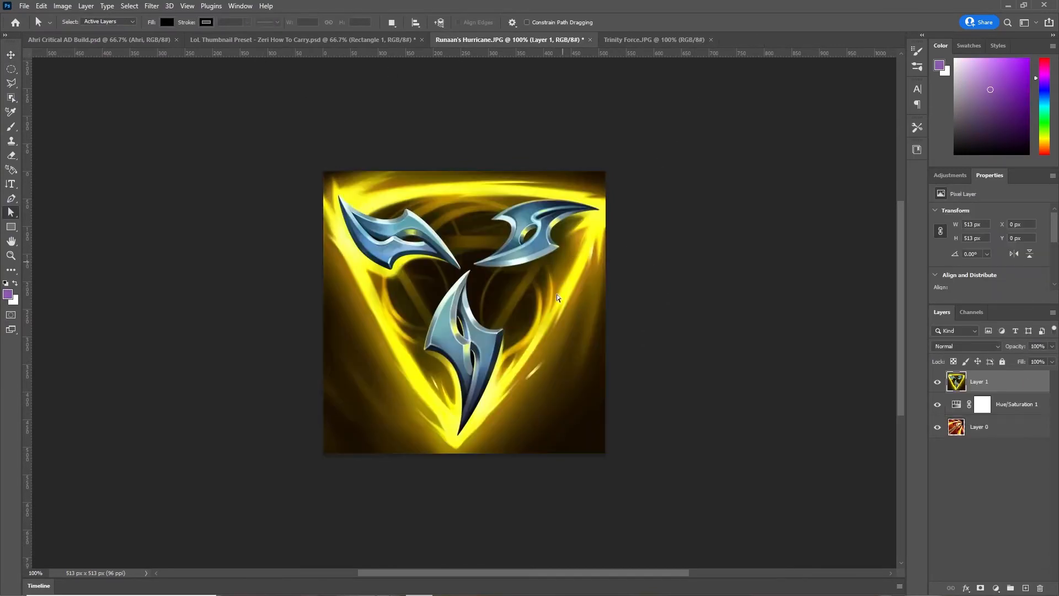
{"action": "left_click_drag", "start_coordinate": [990, 393], "coordinate": [985, 420]}
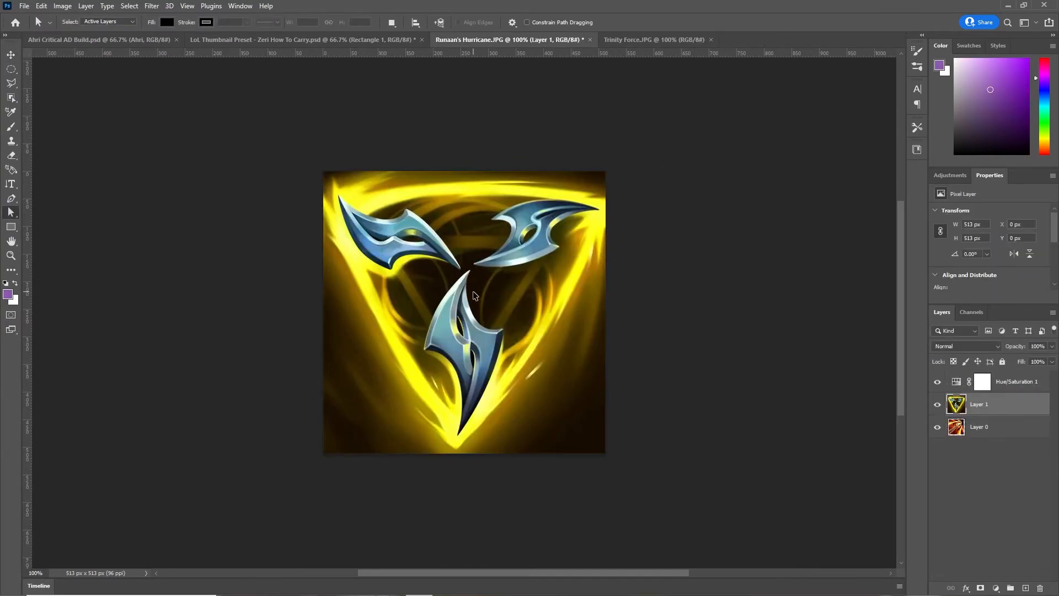
{"action": "key", "text": "ctrl+t"}
{"action": "left_click_drag", "start_coordinate": [323, 171], "coordinate": [482, 330]}
{"action": "left_click_drag", "start_coordinate": [559, 402], "coordinate": [518, 322]}
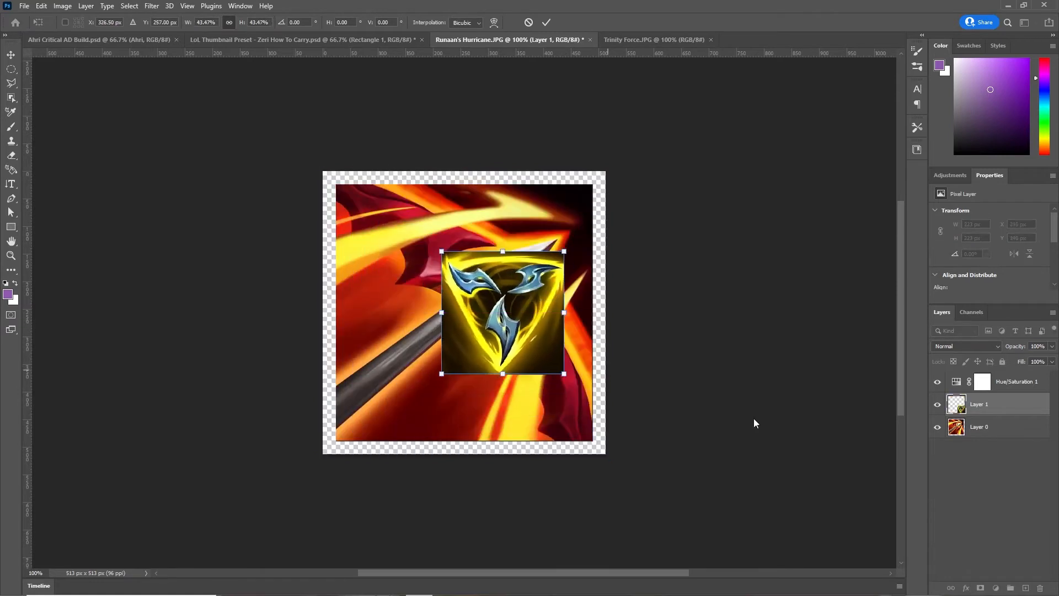
{"action": "key", "text": "Return"}
- Recolour Trinity Force pink with Hue/Saturation 1 clipped to its layer only
{"action": "left_click", "coordinate": [999, 388]}
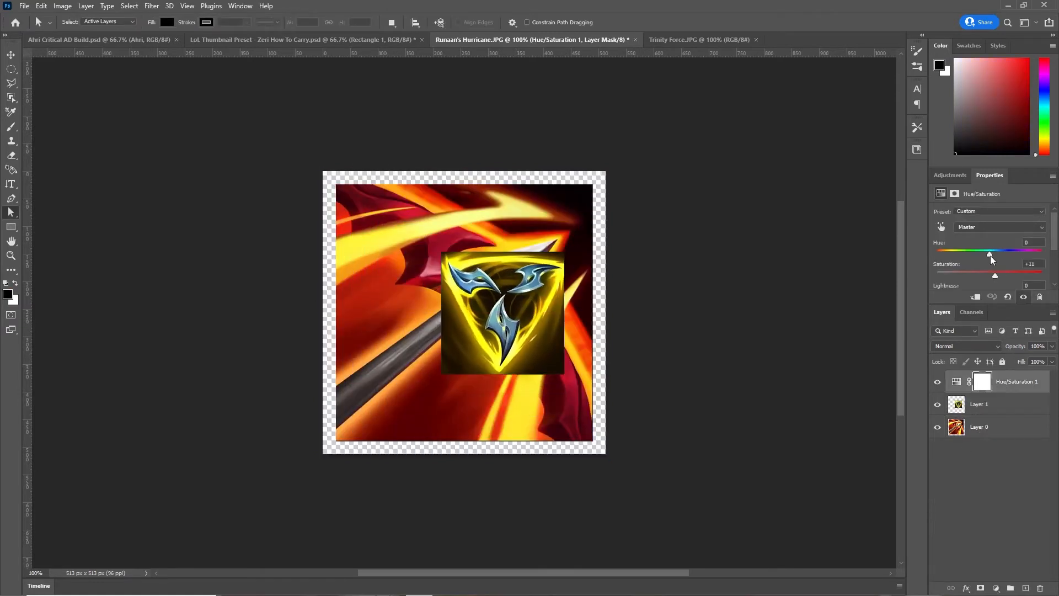
{"action": "left_click_drag", "start_coordinate": [996, 279], "coordinate": [967, 256]}
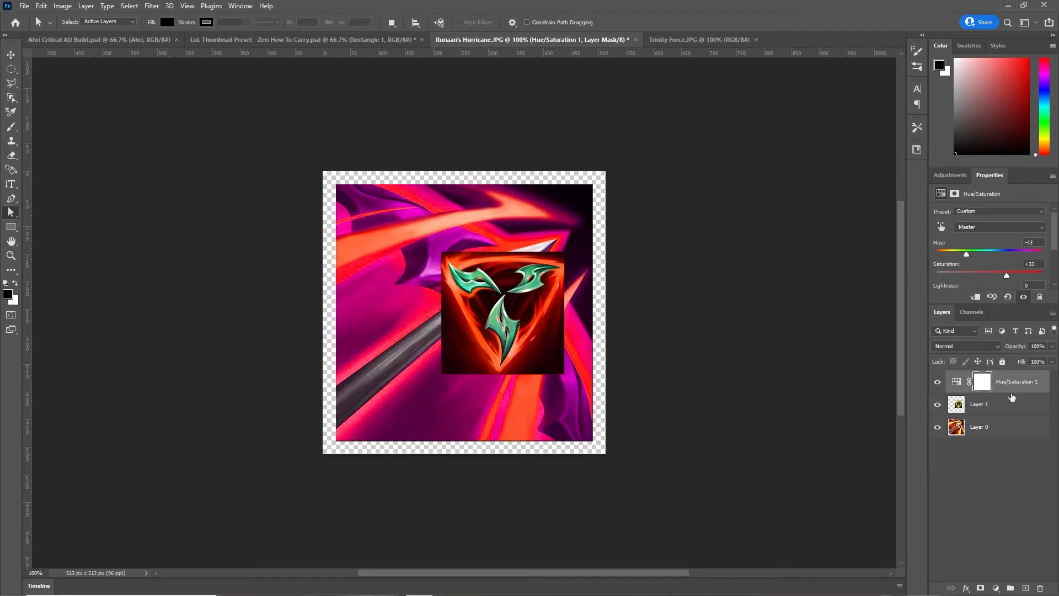
{"action": "left_click_drag", "start_coordinate": [997, 384], "coordinate": [991, 411]}
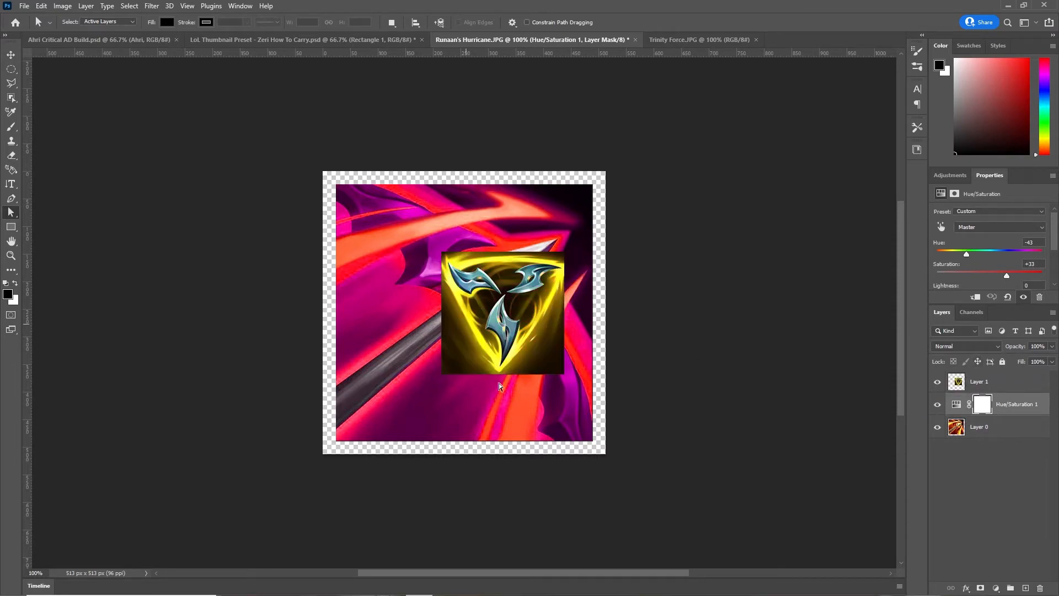
{"action": "left_click_drag", "start_coordinate": [1009, 415], "coordinate": [991, 380]}
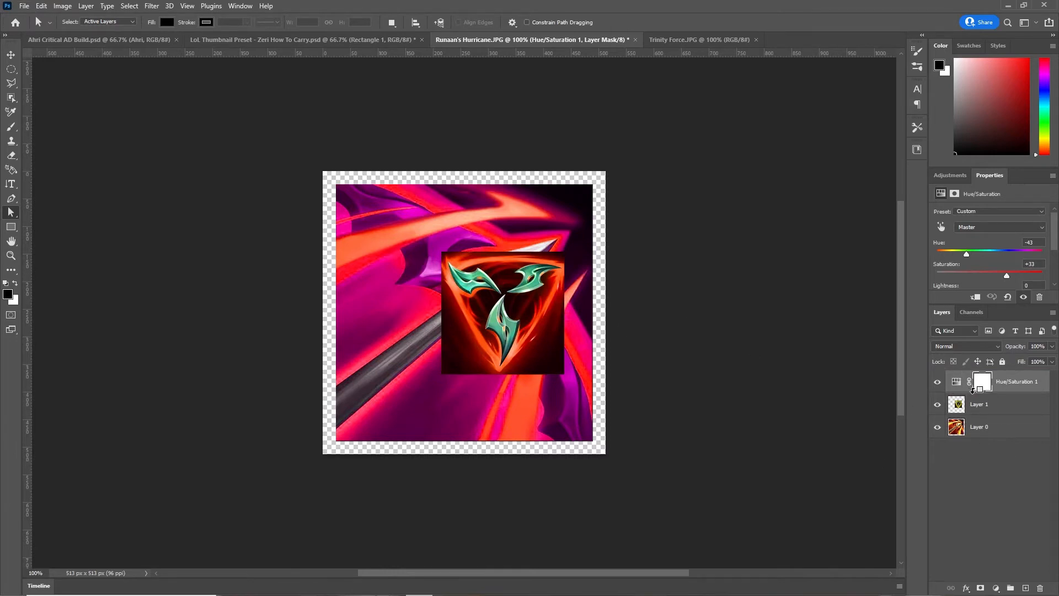
{"action": "left_click", "coordinate": [972, 389], "text": "alt"}
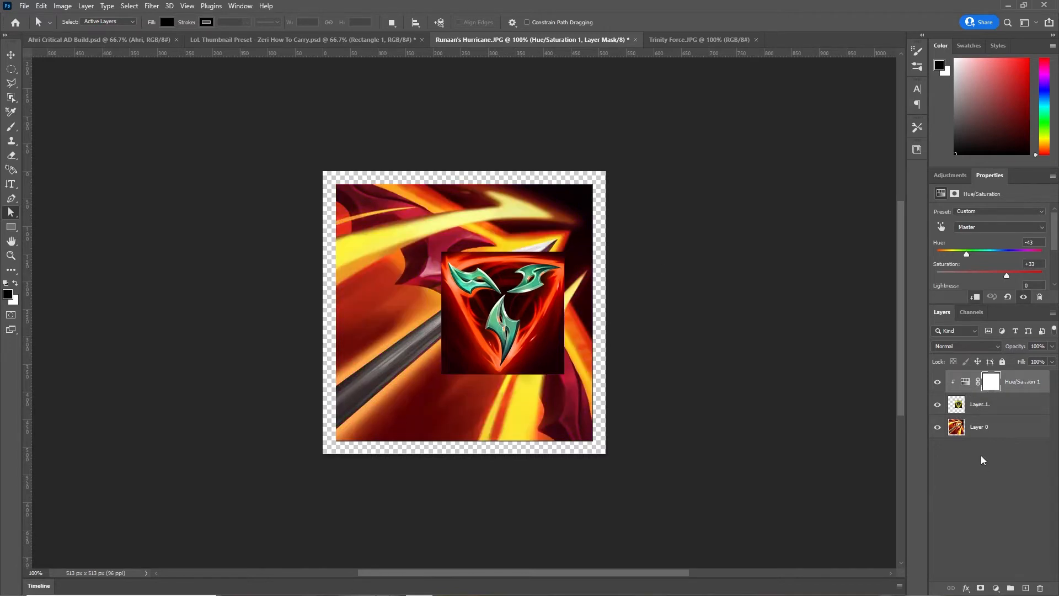
{"action": "left_click", "coordinate": [956, 428]}
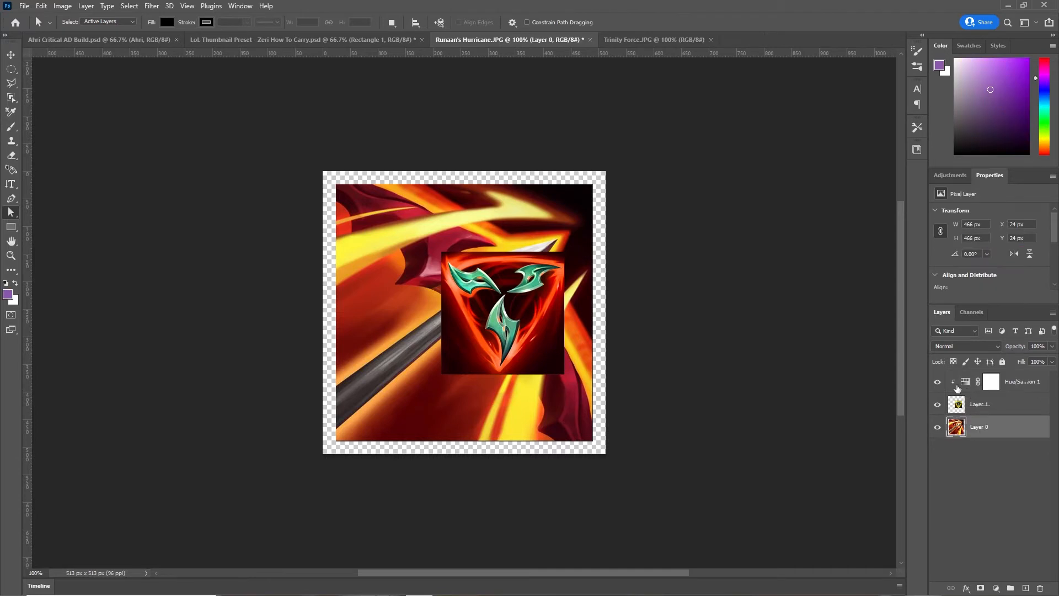
{"action": "left_click", "coordinate": [978, 408]}
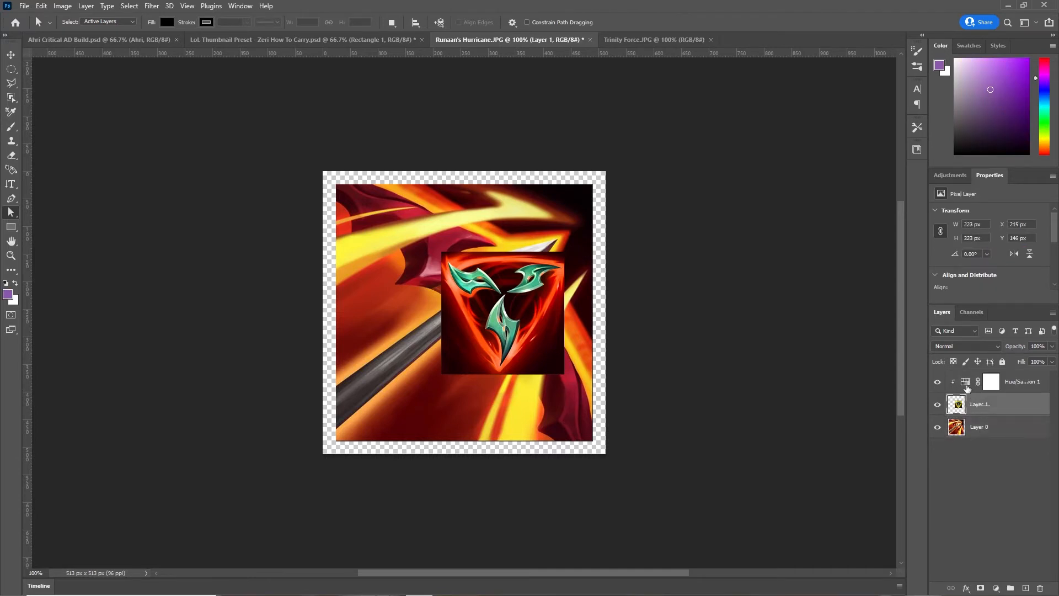
- Close the Runaan's Hurricane and Trinity Force documents without saving
{"action": "left_click", "coordinate": [590, 39]}
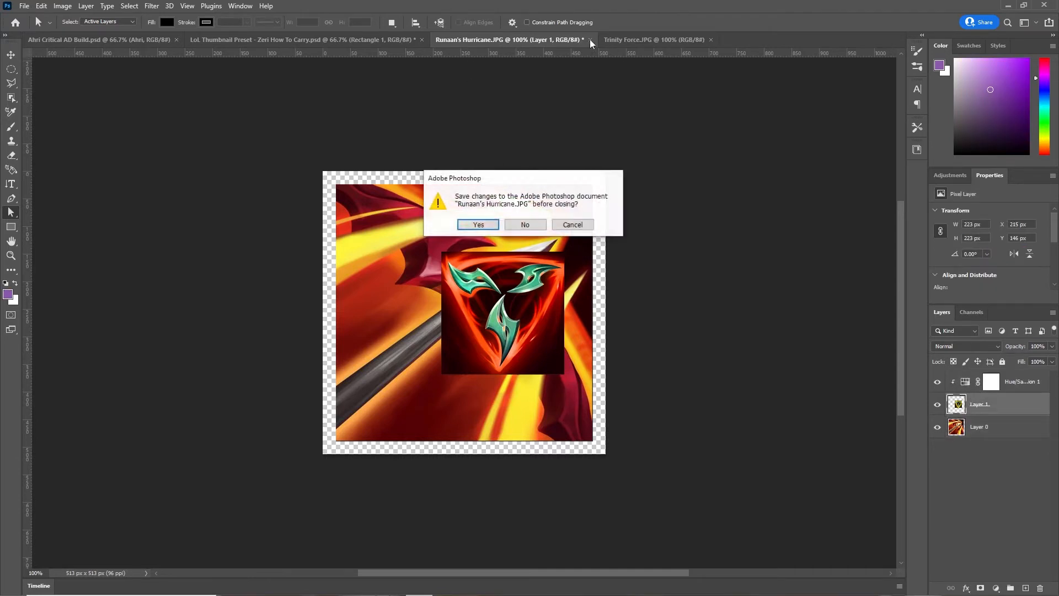
{"action": "left_click", "coordinate": [527, 225]}
{"action": "left_click", "coordinate": [543, 40]}
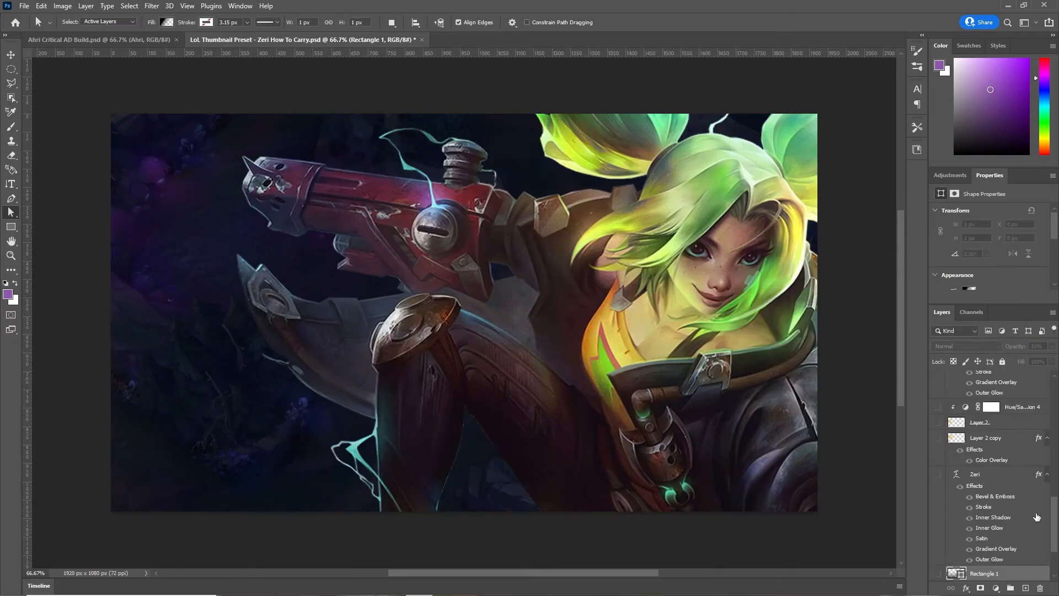
- Keep Layer 0 visible and hide the darkening Rectangle 1 overlay
{"action": "scroll", "coordinate": [1050, 489], "scroll_direction": "down", "scroll_amount": 3}
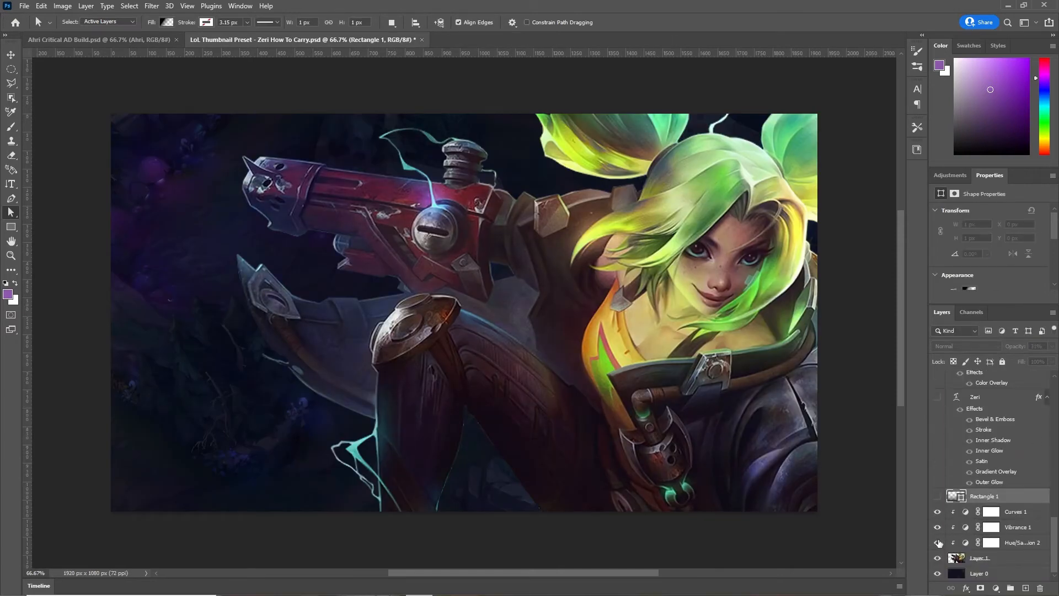
{"action": "left_click", "coordinate": [937, 573]}
{"action": "left_click", "coordinate": [937, 574]}
{"action": "left_click", "coordinate": [937, 573]}
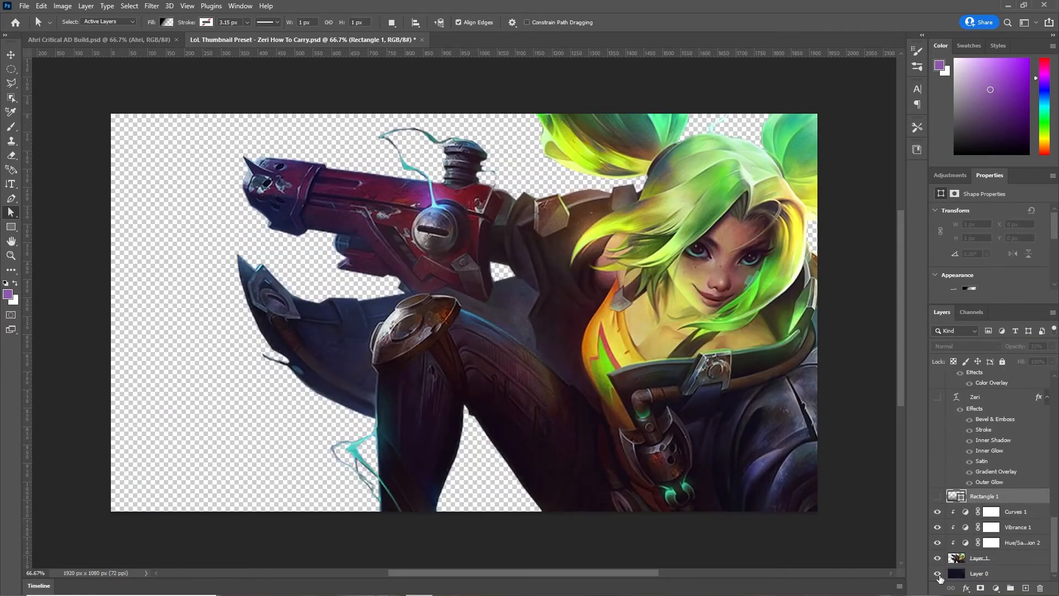
{"action": "left_click", "coordinate": [937, 573]}
{"action": "scroll", "coordinate": [941, 518], "scroll_direction": "up", "scroll_amount": 1}
{"action": "left_click", "coordinate": [939, 527]}
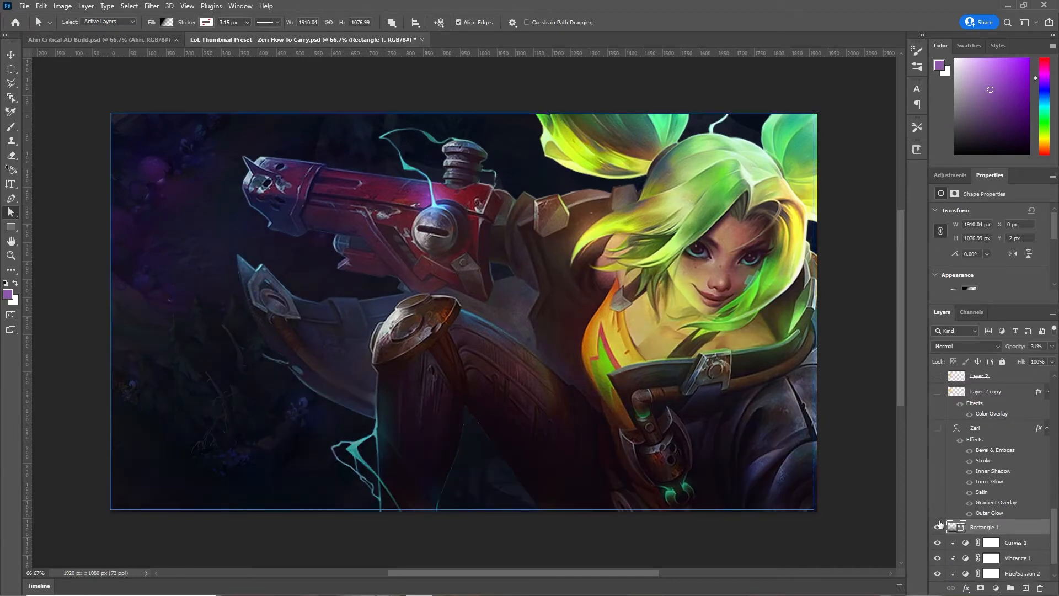
{"action": "left_click", "coordinate": [937, 528]}
{"action": "left_click", "coordinate": [937, 527]}
{"action": "left_click", "coordinate": [937, 527]}
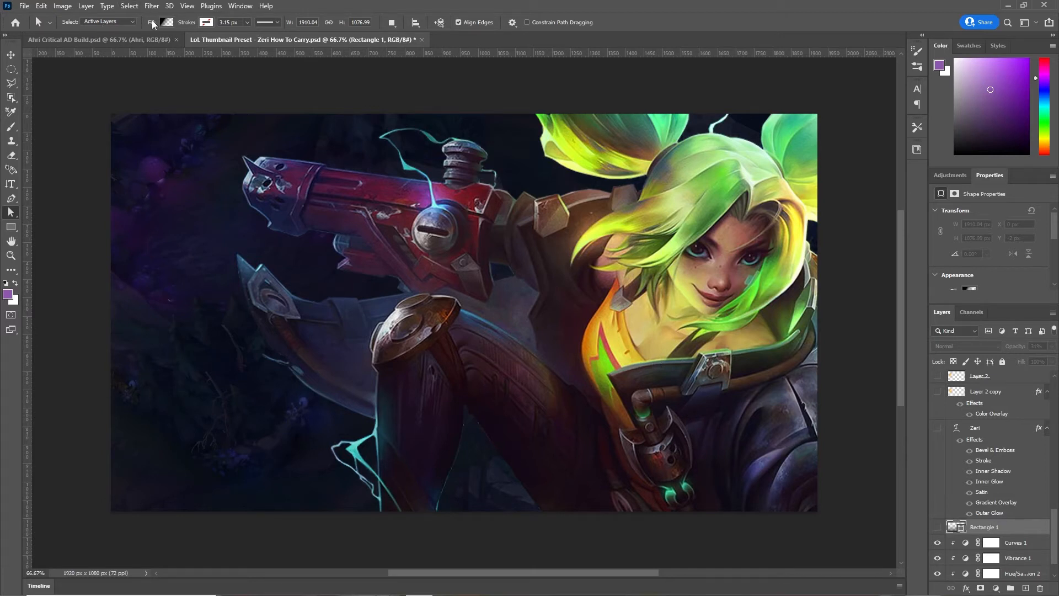
- Show the ZERI title layer and turn off all of its layer effects
{"action": "scroll", "coordinate": [948, 473], "scroll_direction": "up", "scroll_amount": 3}
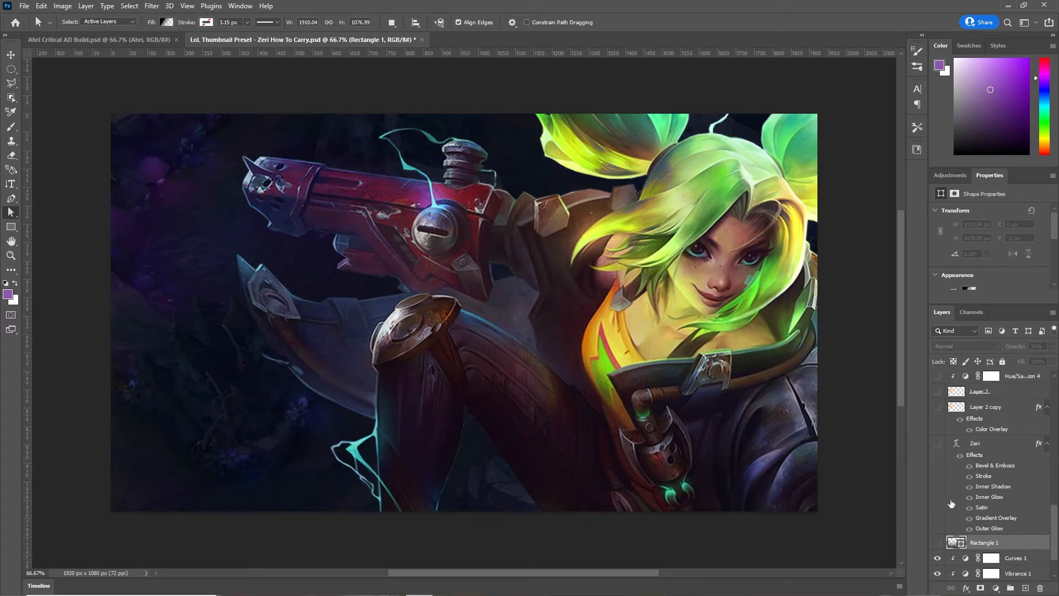
{"action": "left_click", "coordinate": [938, 475]}
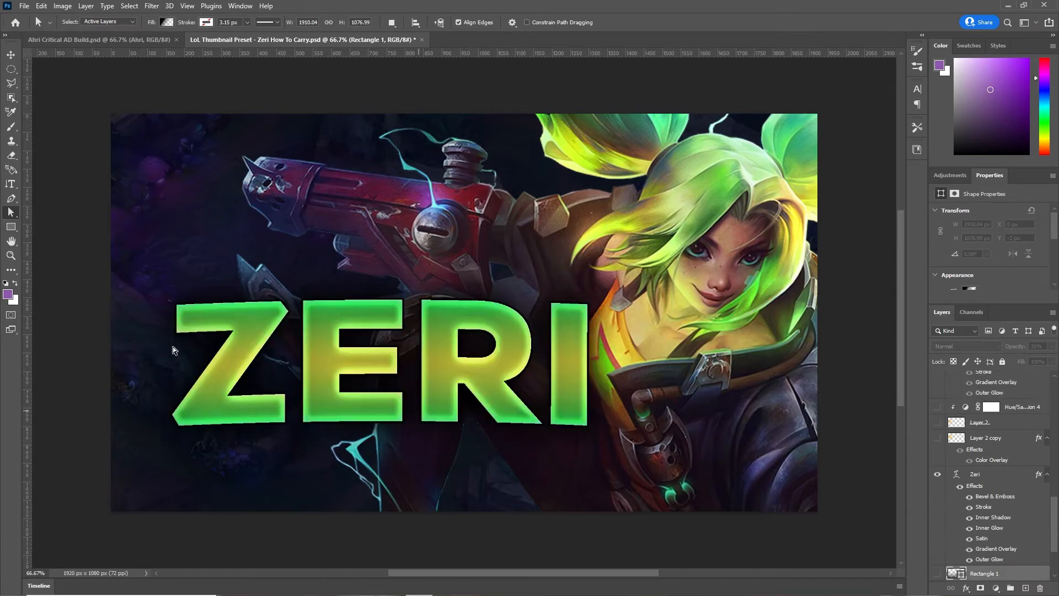
{"action": "left_click", "coordinate": [937, 474]}
{"action": "left_click", "coordinate": [937, 474]}
{"action": "scroll", "coordinate": [954, 465], "scroll_direction": "up", "scroll_amount": 4}
{"action": "scroll", "coordinate": [955, 465], "scroll_direction": "down", "scroll_amount": 5}
{"action": "scroll", "coordinate": [950, 471], "scroll_direction": "up", "scroll_amount": 9}
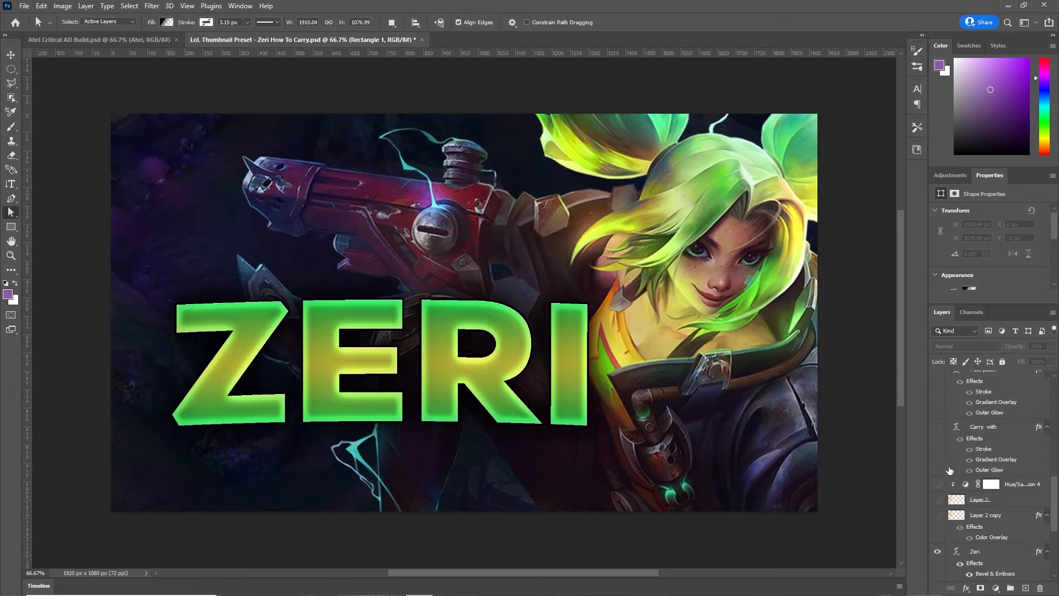
{"action": "scroll", "coordinate": [948, 481], "scroll_direction": "down", "scroll_amount": 3}
{"action": "scroll", "coordinate": [949, 480], "scroll_direction": "down", "scroll_amount": 6}
{"action": "left_click_drag", "start_coordinate": [968, 482], "coordinate": [970, 545]}
- Open the Zeri layer style settings and close them unchanged
{"action": "right_click", "coordinate": [981, 459]}
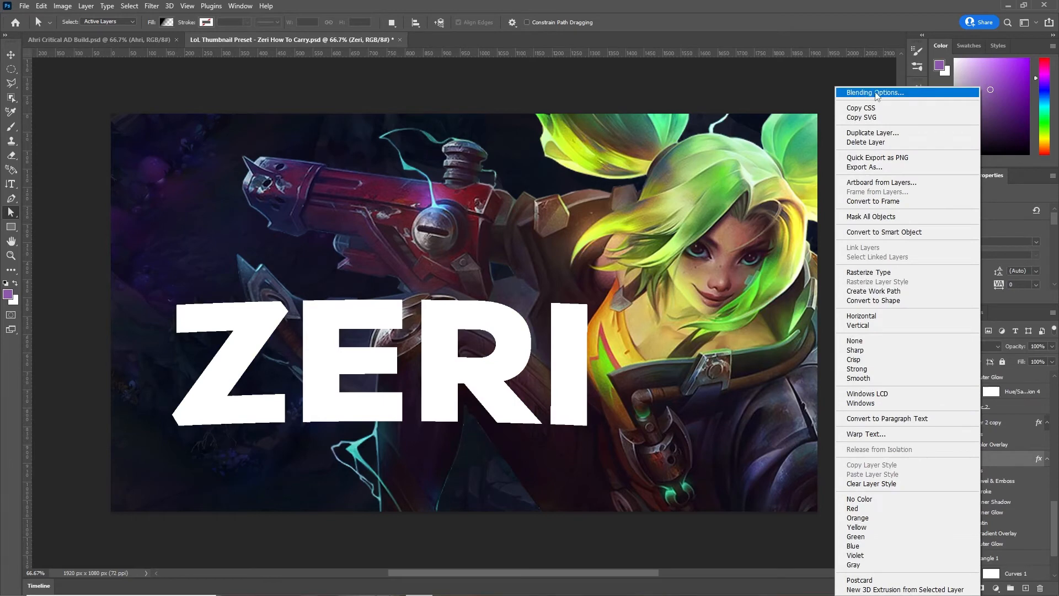
{"action": "left_click", "coordinate": [1002, 460]}
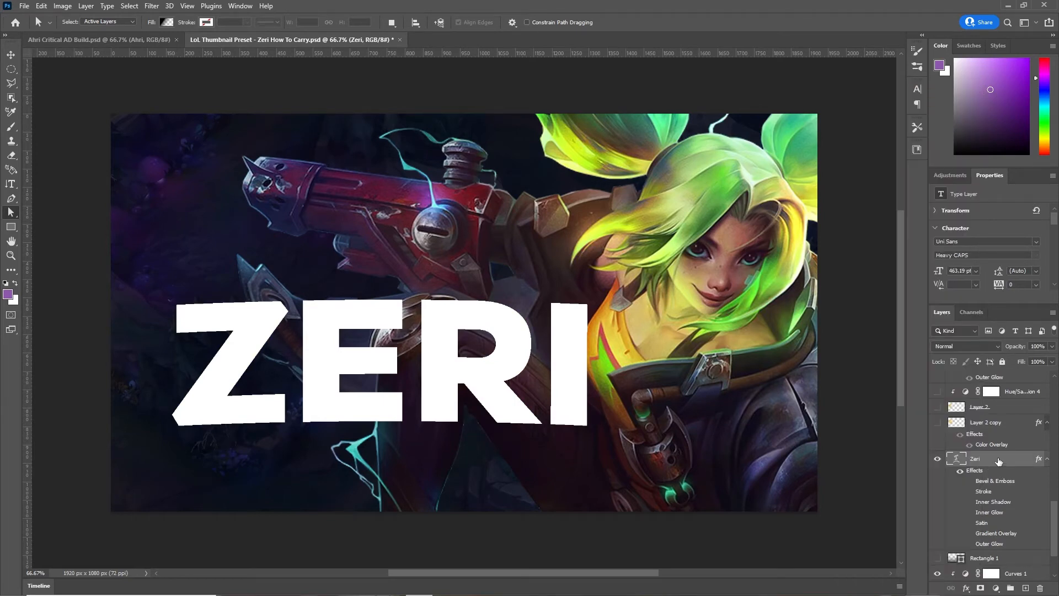
{"action": "double_click", "coordinate": [993, 459]}
{"action": "left_click", "coordinate": [1010, 142]}
- Compare Bevel & Emboss, then re-enable ZERI's Gradient Overlay and Outer Glow
{"action": "left_click", "coordinate": [969, 482]}
{"action": "left_click", "coordinate": [970, 482]}
{"action": "left_click", "coordinate": [969, 481]}
{"action": "left_click", "coordinate": [970, 482]}
{"action": "left_click", "coordinate": [970, 482]}
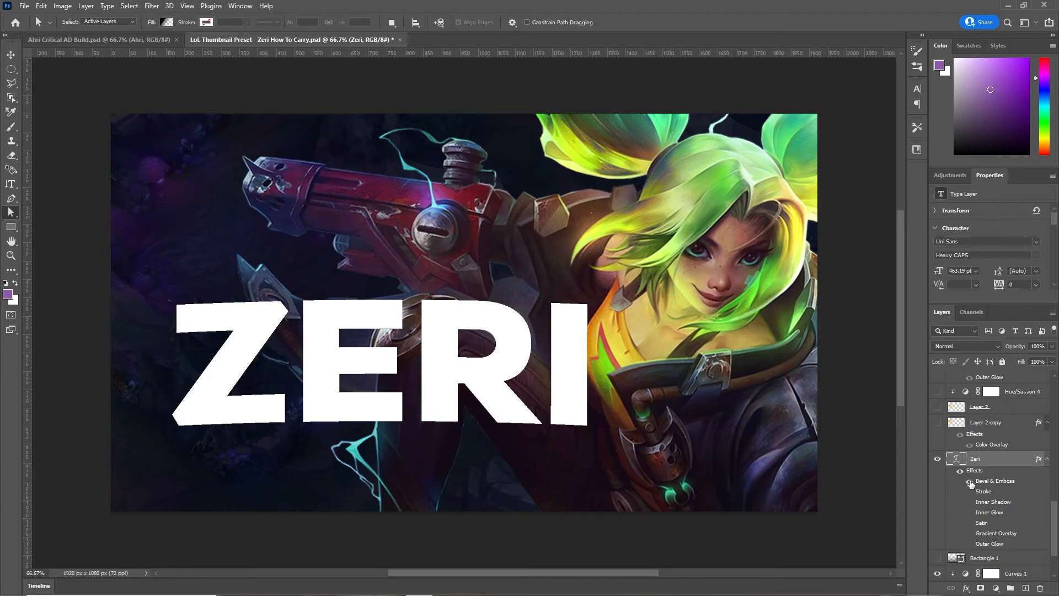
{"action": "left_click", "coordinate": [970, 482]}
{"action": "left_click", "coordinate": [969, 482]}
{"action": "left_click", "coordinate": [969, 534]}
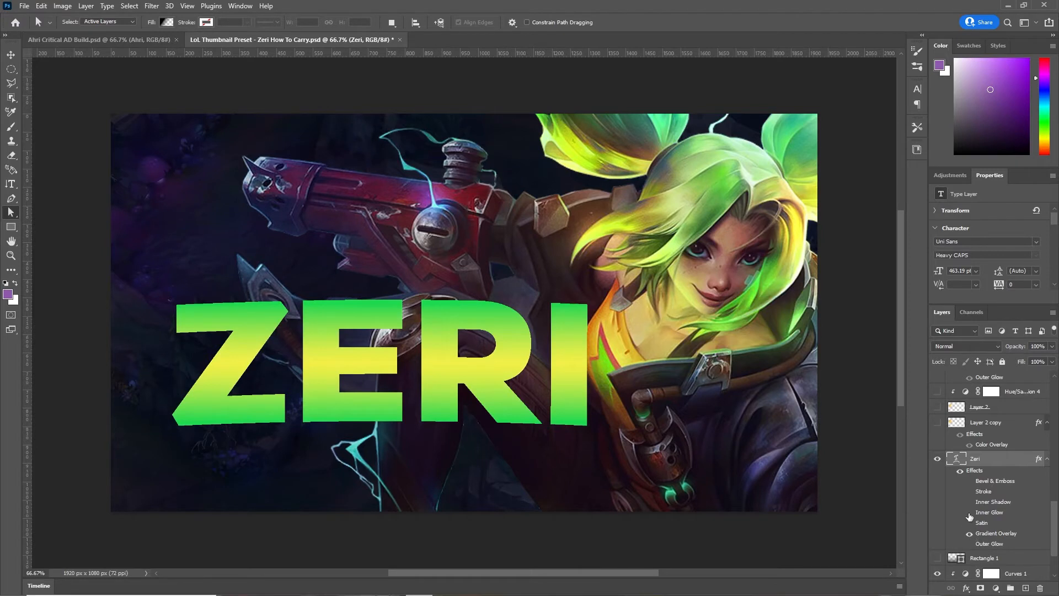
{"action": "left_click", "coordinate": [969, 545]}
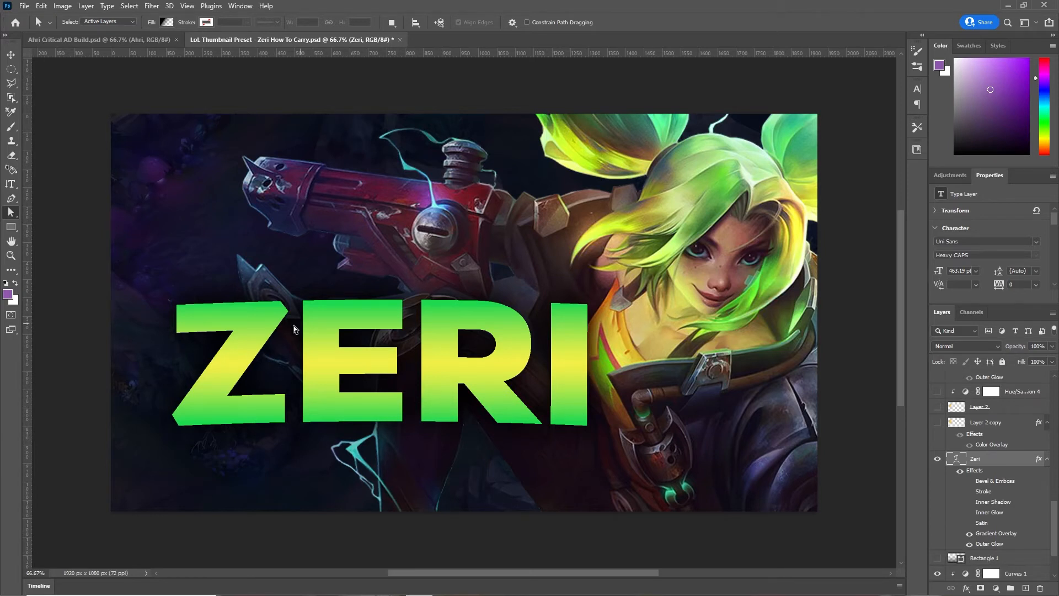
{"action": "left_click", "coordinate": [968, 544]}
{"action": "left_click", "coordinate": [969, 545]}
{"action": "left_click", "coordinate": [969, 545]}
{"action": "left_click", "coordinate": [969, 544]}
{"action": "left_click", "coordinate": [969, 544]}
{"action": "left_click", "coordinate": [968, 544]}
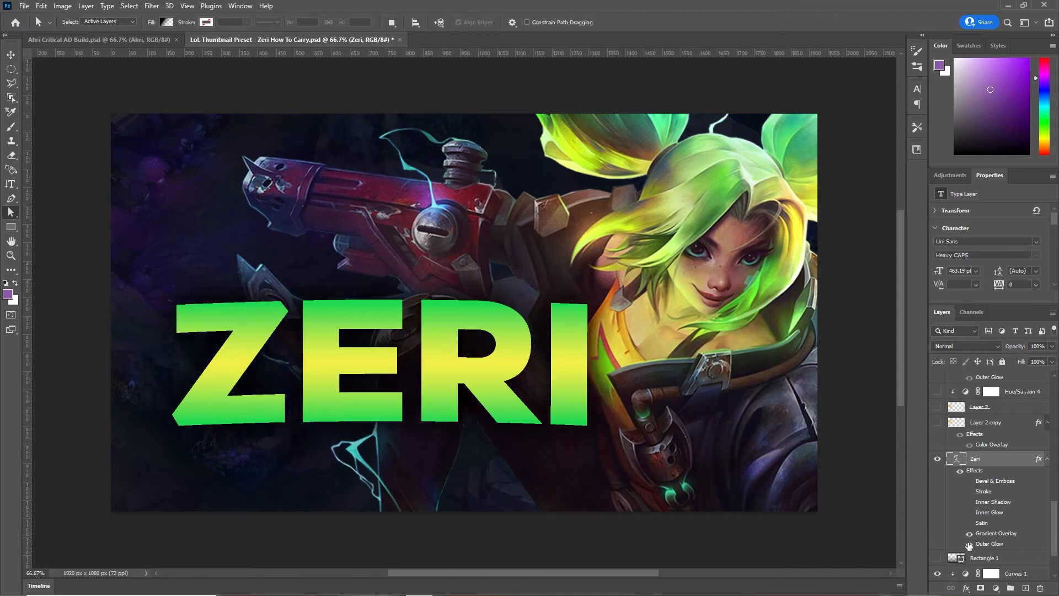
- Re-enable ZERI's Inner Glow, Satin, Inner Shadow, Bevel & Emboss and Stroke
{"action": "left_click", "coordinate": [968, 514]}
{"action": "left_click", "coordinate": [968, 514]}
{"action": "left_click", "coordinate": [969, 513]}
{"action": "left_click", "coordinate": [968, 523]}
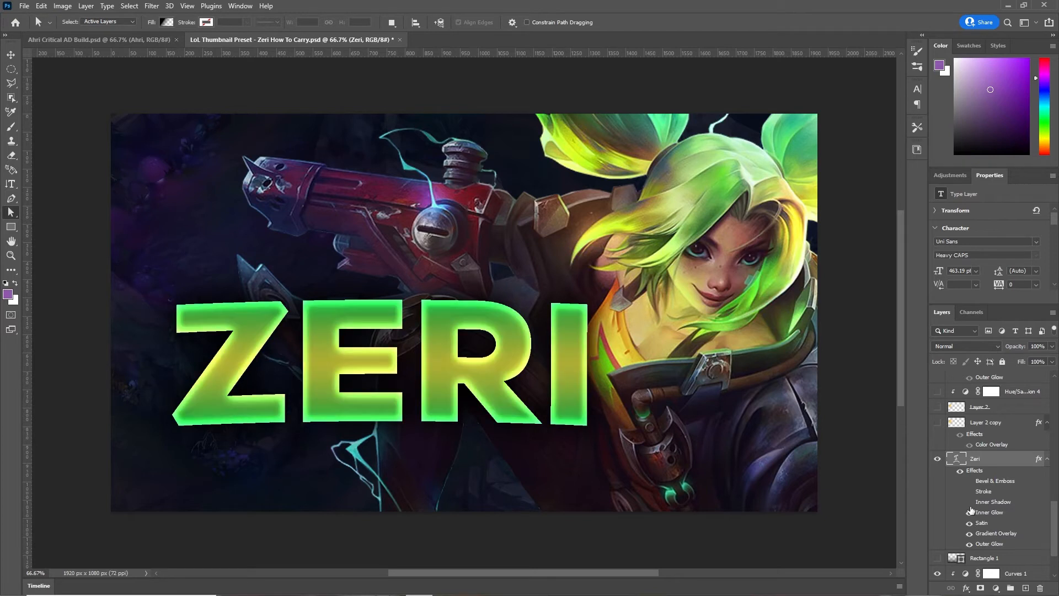
{"action": "left_click", "coordinate": [969, 501]}
{"action": "left_click", "coordinate": [969, 481]}
{"action": "left_click", "coordinate": [969, 492]}
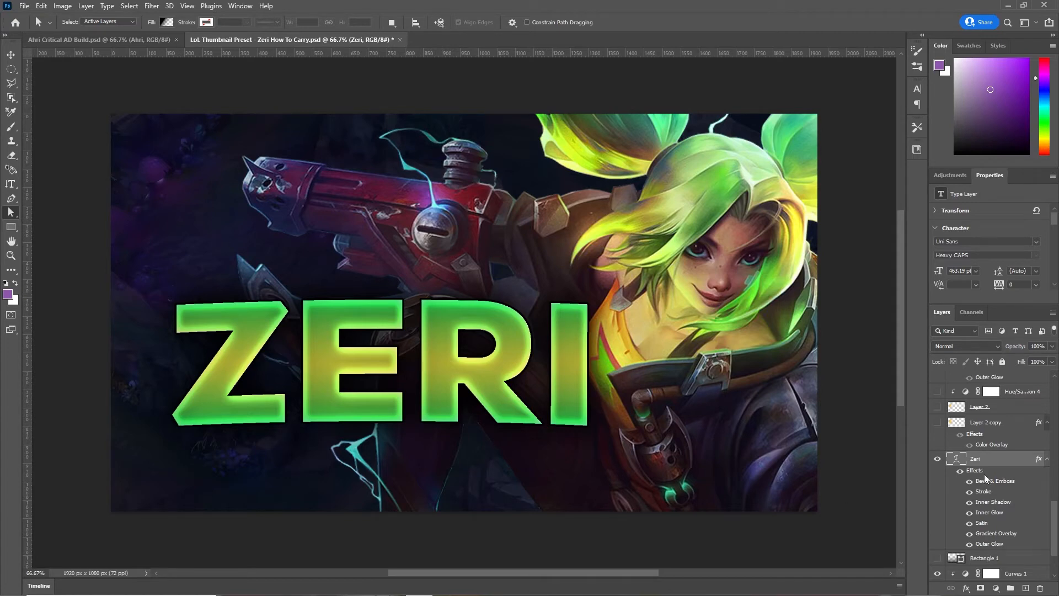
- Keep the Reflected Gradient Overlay with green outside and yellow centre, then check Outer Glow
{"action": "double_click", "coordinate": [995, 465]}
{"action": "left_click", "coordinate": [633, 311]}
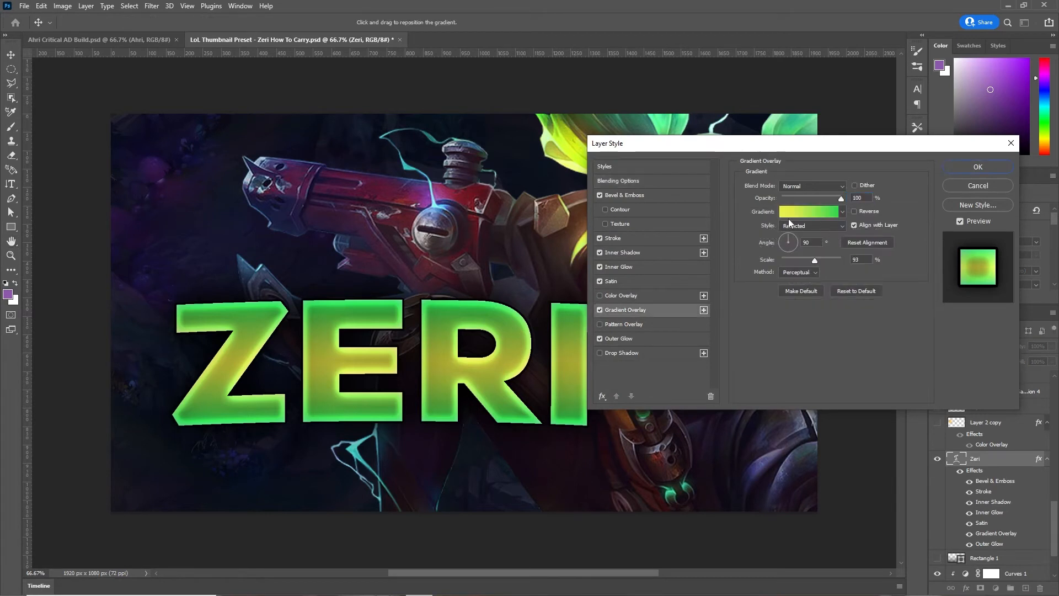
{"action": "left_click", "coordinate": [833, 226]}
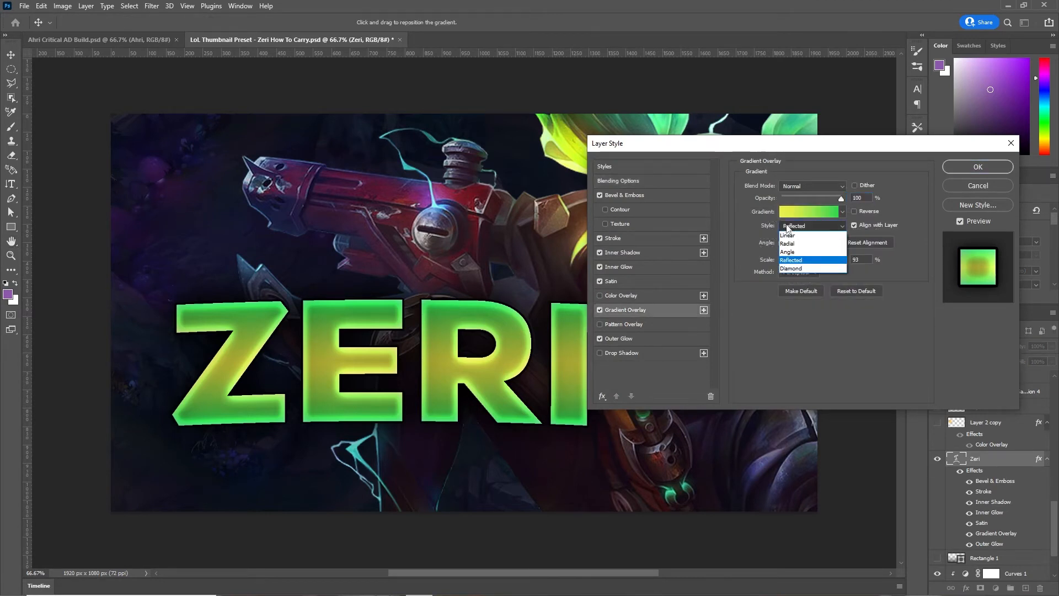
{"action": "left_click", "coordinate": [799, 260]}
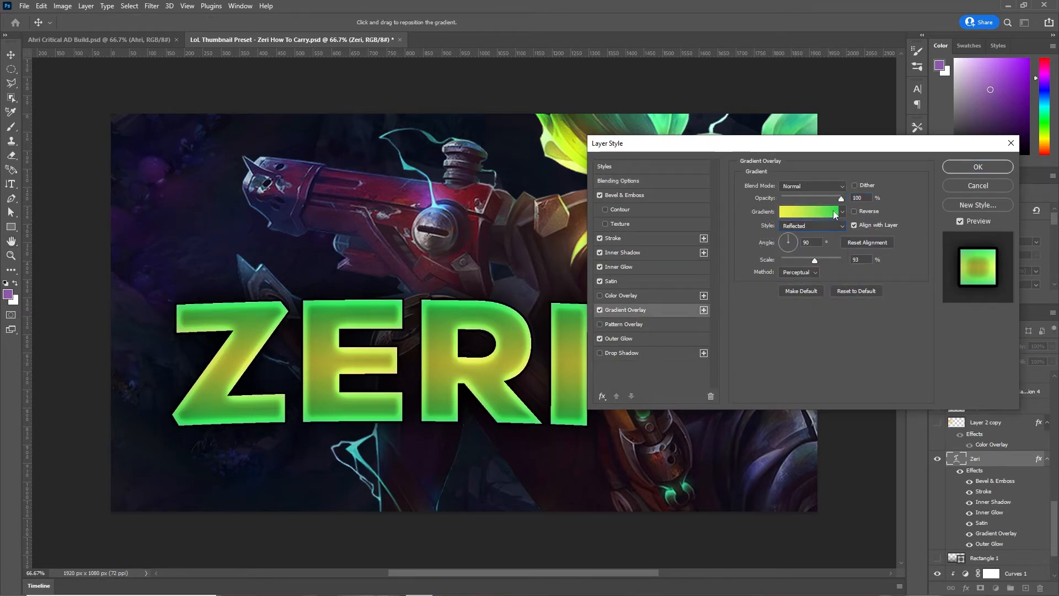
{"action": "left_click", "coordinate": [854, 211]}
{"action": "left_click", "coordinate": [854, 211]}
{"action": "left_click", "coordinate": [854, 211]}
{"action": "left_click", "coordinate": [854, 211]}
{"action": "left_click", "coordinate": [647, 340]}
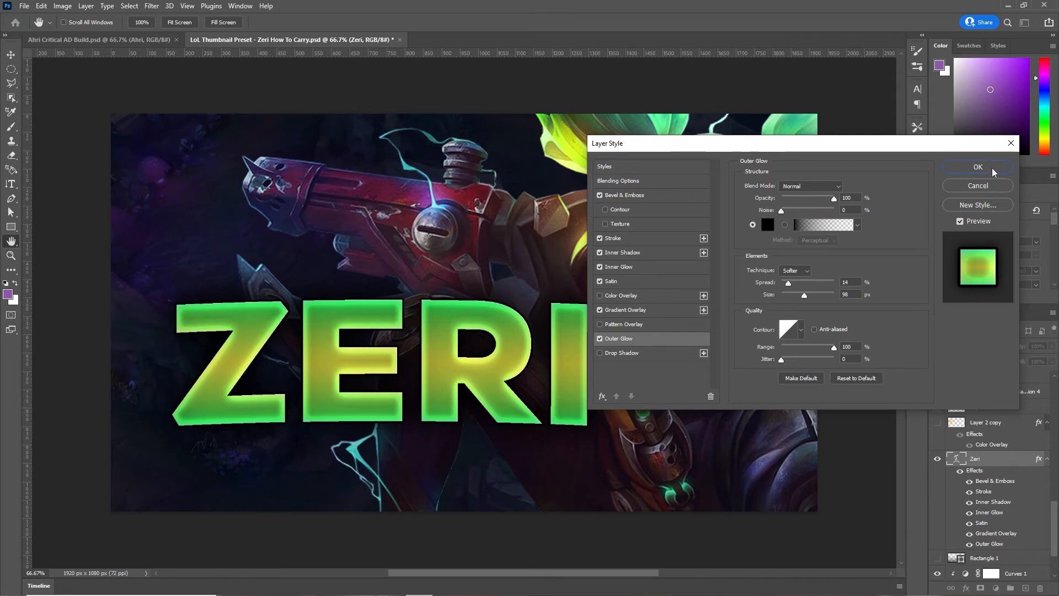
- Confirm the layer style and show the CARRY WITH, POST-PATCH and Layer 5 layers
{"action": "key", "text": "Return"}
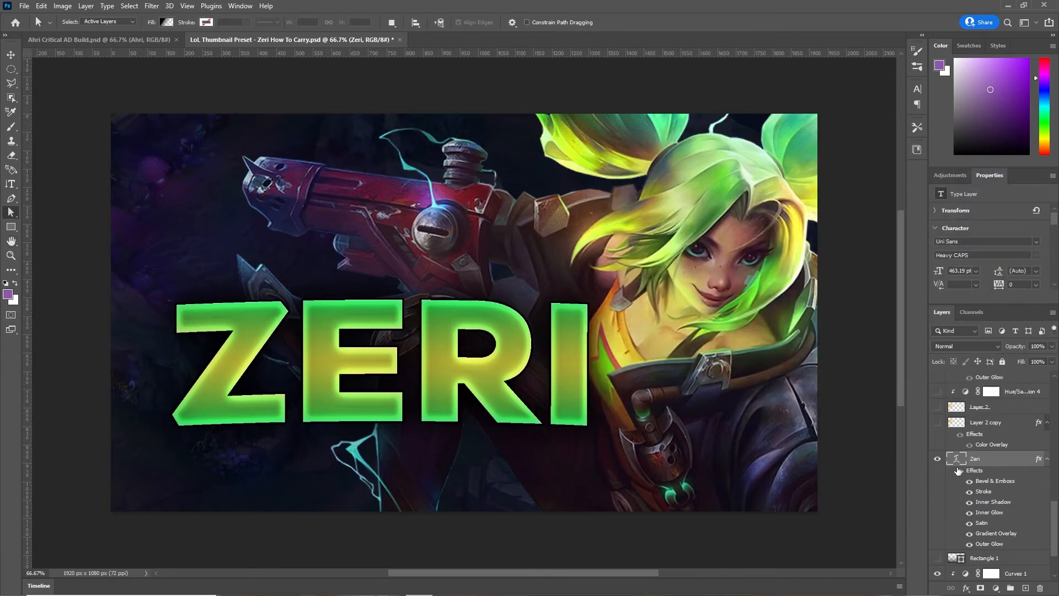
{"action": "scroll", "coordinate": [958, 466], "scroll_direction": "up", "scroll_amount": 3}
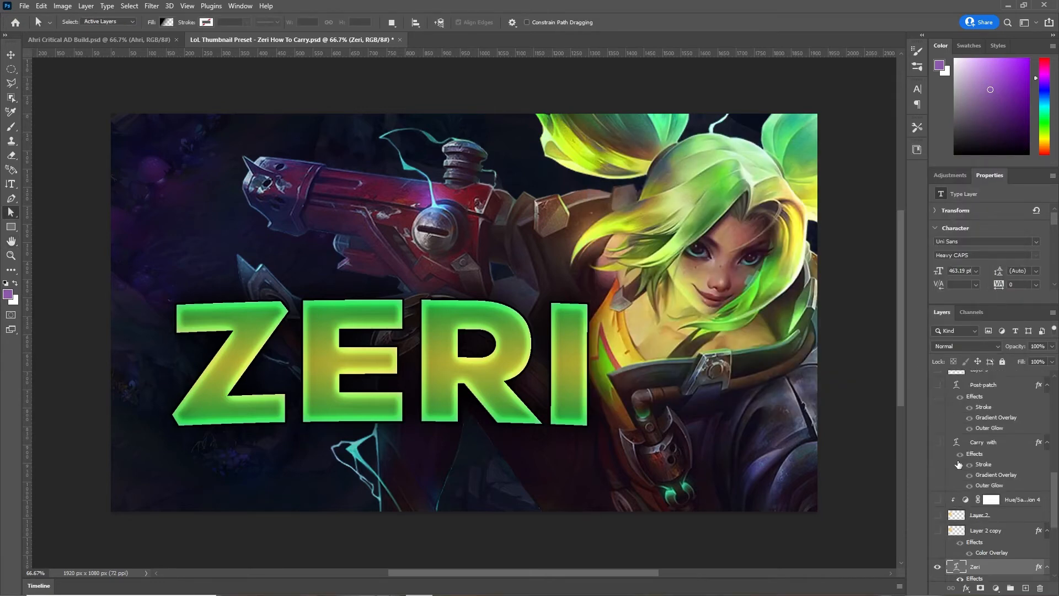
{"action": "scroll", "coordinate": [957, 466], "scroll_direction": "up", "scroll_amount": 2}
{"action": "left_click", "coordinate": [937, 488]}
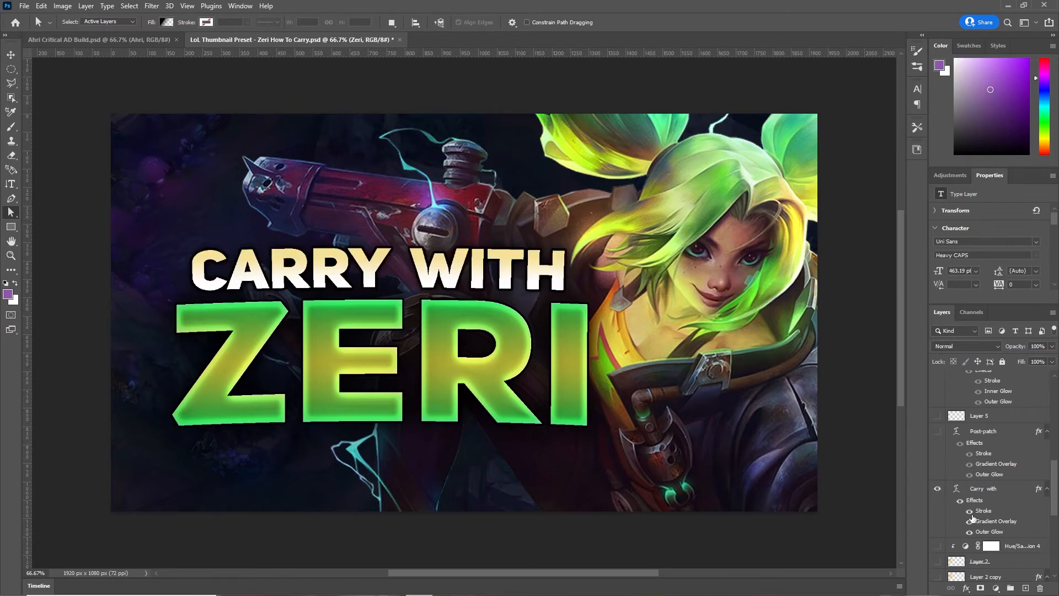
{"action": "scroll", "coordinate": [982, 516], "scroll_direction": "down", "scroll_amount": 1}
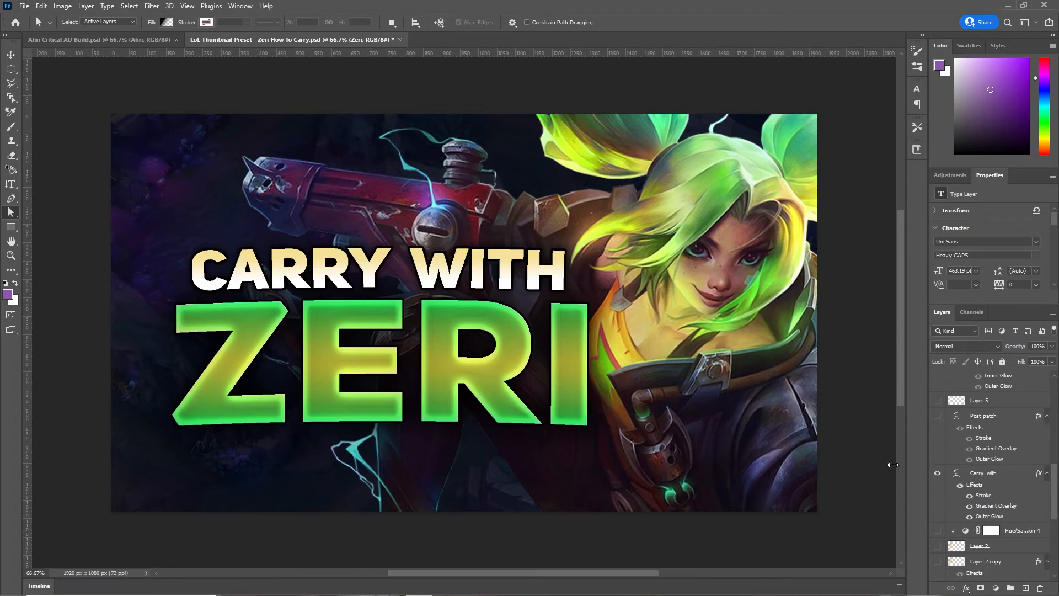
{"action": "left_click", "coordinate": [937, 416]}
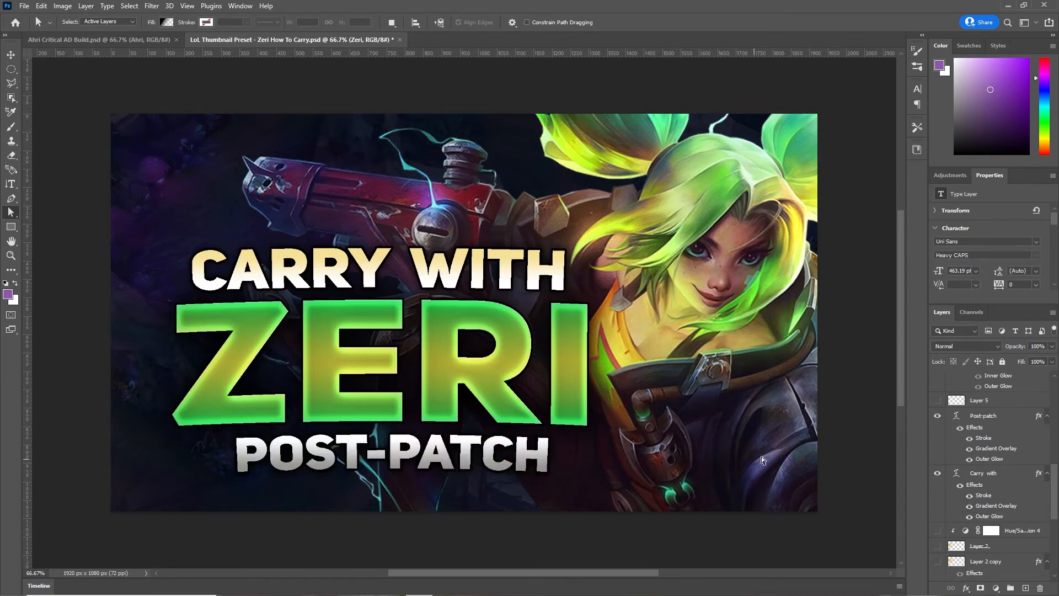
{"action": "scroll", "coordinate": [991, 453], "scroll_direction": "up", "scroll_amount": 3}
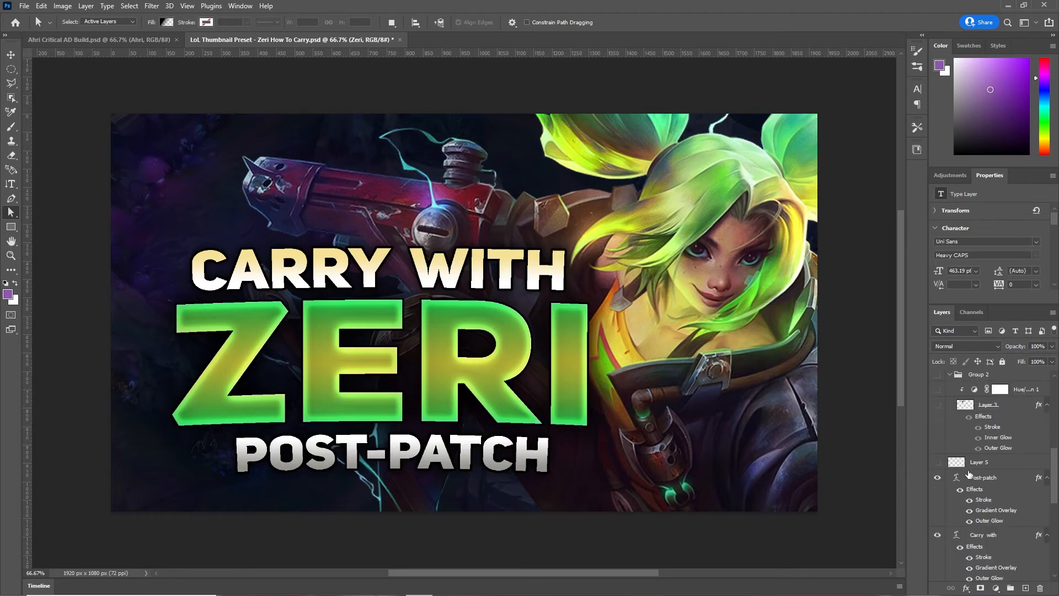
{"action": "left_click", "coordinate": [938, 462]}
{"action": "scroll", "coordinate": [940, 469], "scroll_direction": "down", "scroll_amount": 4}
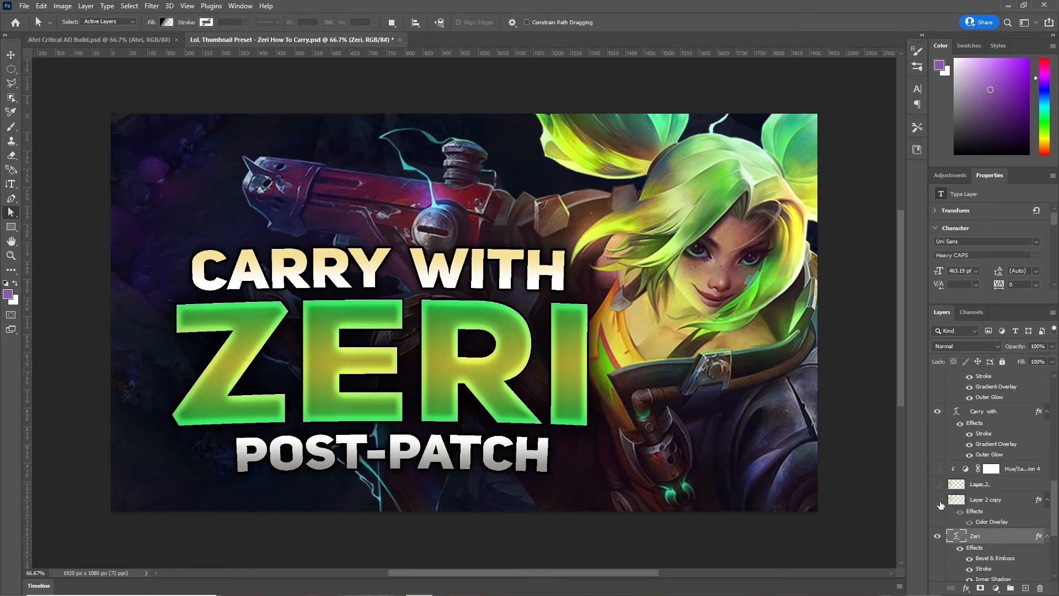
- Show the golden arrow layers Layer 2 copy and Layer 2, and enable Hue/Saturation 4
{"action": "left_click_drag", "start_coordinate": [938, 499], "coordinate": [937, 484]}
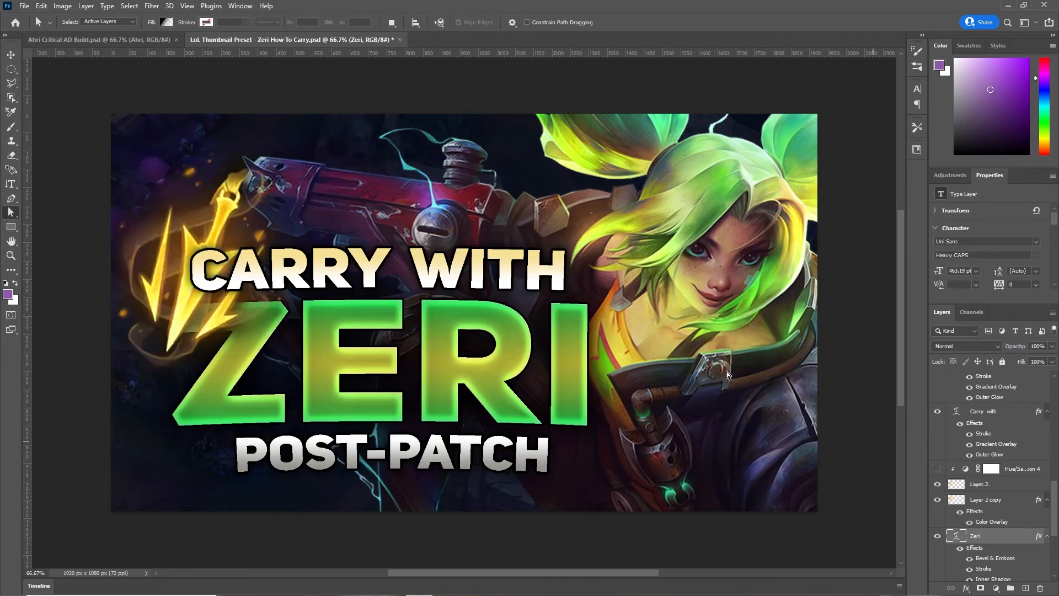
{"action": "left_click", "coordinate": [937, 485]}
{"action": "left_click", "coordinate": [936, 484]}
{"action": "left_click", "coordinate": [937, 468]}
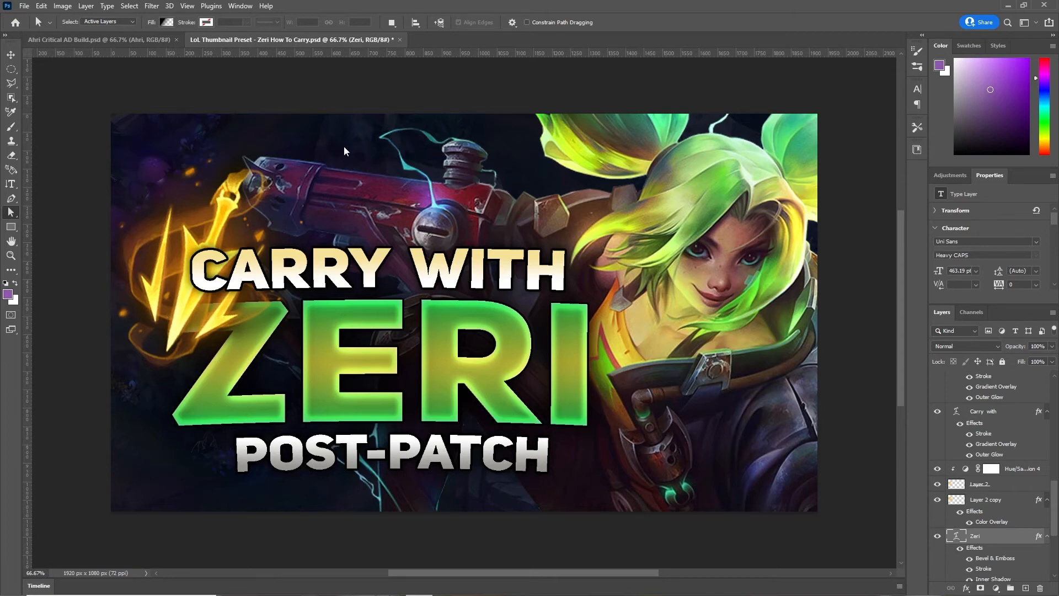
- Compare the Zeri thumbnail against the Ahri thumbnail, returning to Zeri
{"action": "left_click", "coordinate": [103, 39]}
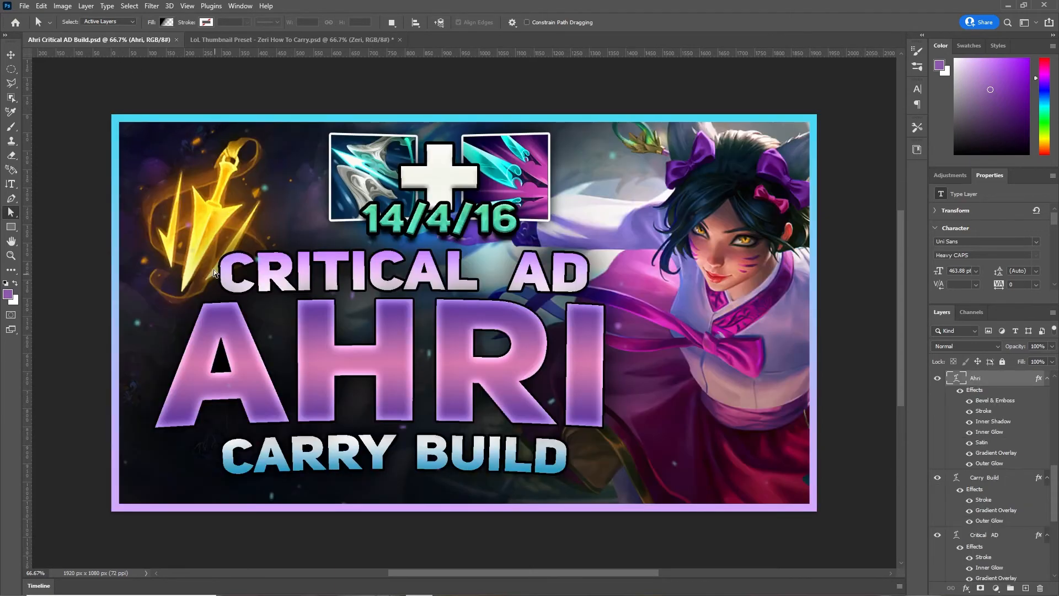
{"action": "left_click", "coordinate": [256, 39]}
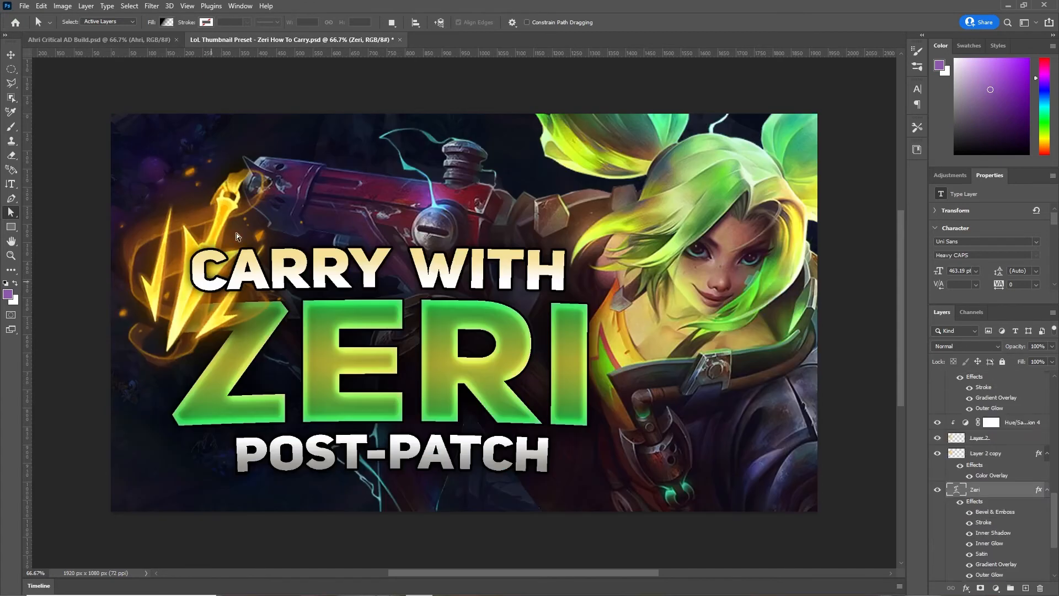
{"action": "left_click", "coordinate": [96, 39]}
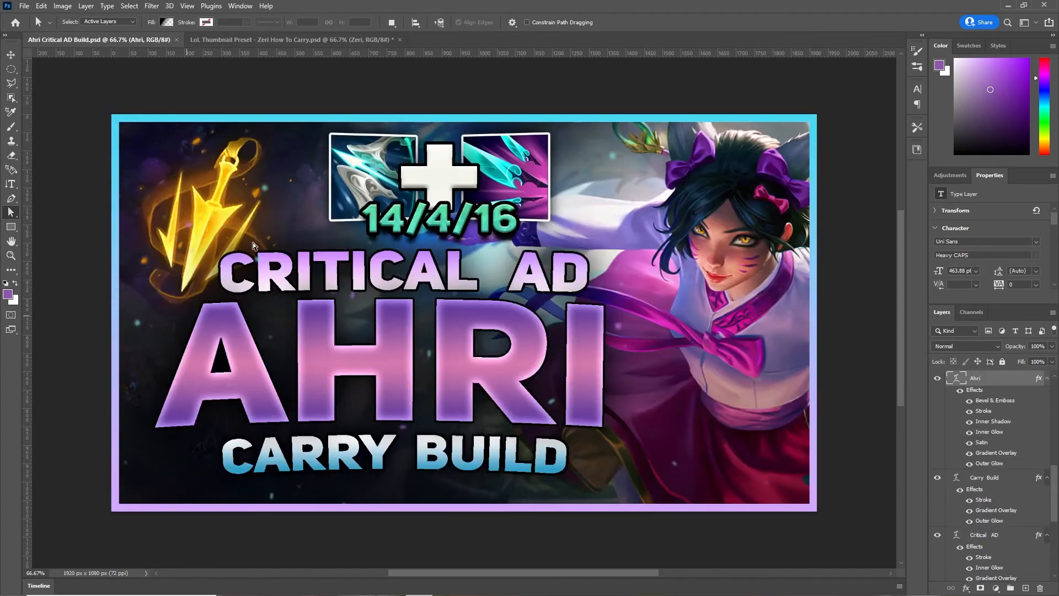
{"action": "left_click", "coordinate": [240, 41]}
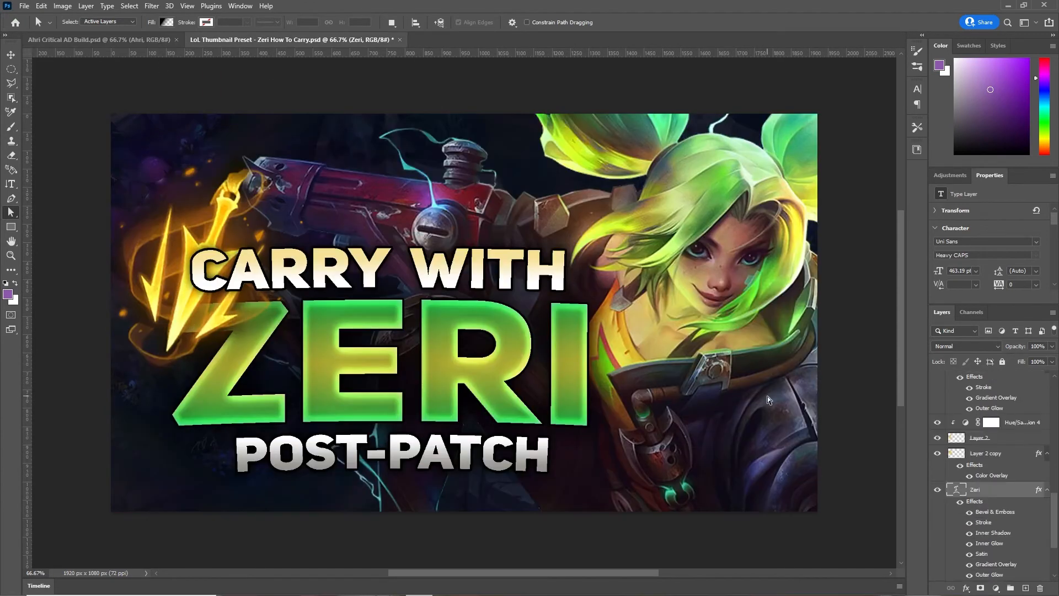
{"action": "scroll", "coordinate": [971, 474], "scroll_direction": "up", "scroll_amount": 4}
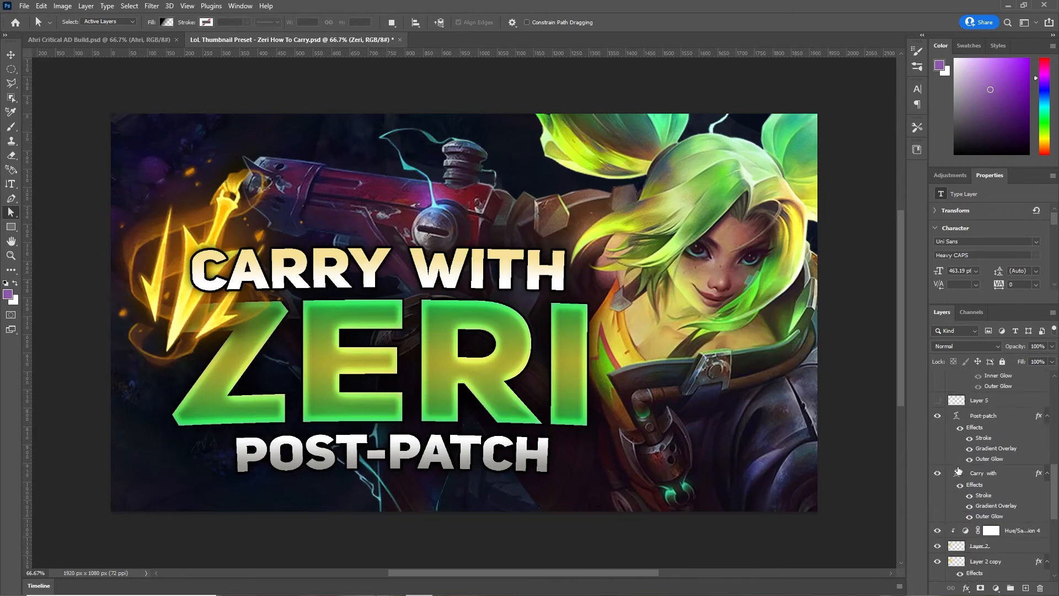
{"action": "scroll", "coordinate": [958, 470], "scroll_direction": "up", "scroll_amount": 2}
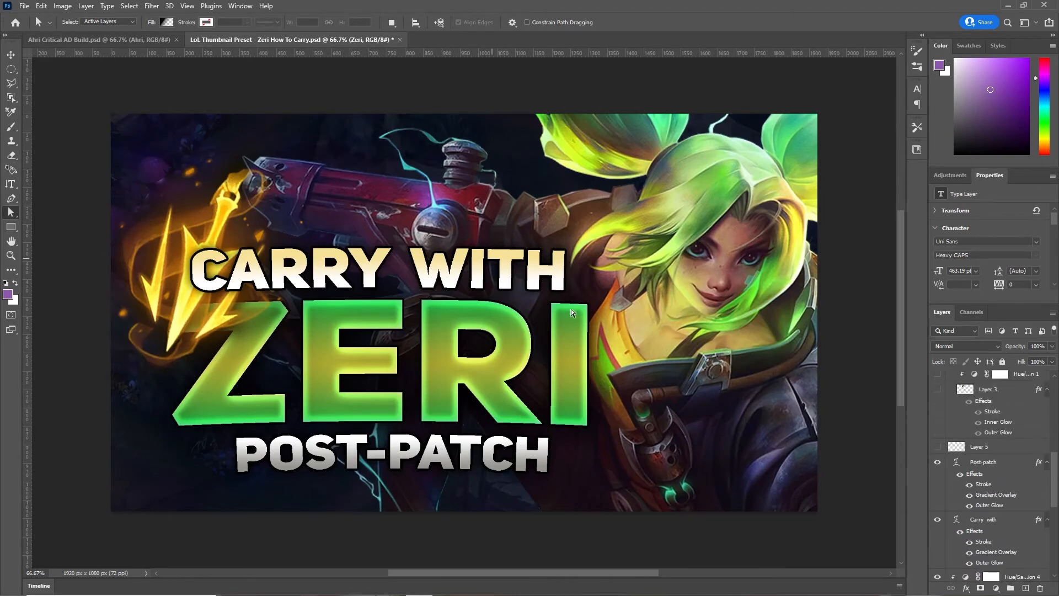
{"action": "scroll", "coordinate": [337, 451], "scroll_direction": "up", "scroll_amount": 1}
{"action": "scroll", "coordinate": [530, 391], "scroll_direction": "down", "scroll_amount": 2}
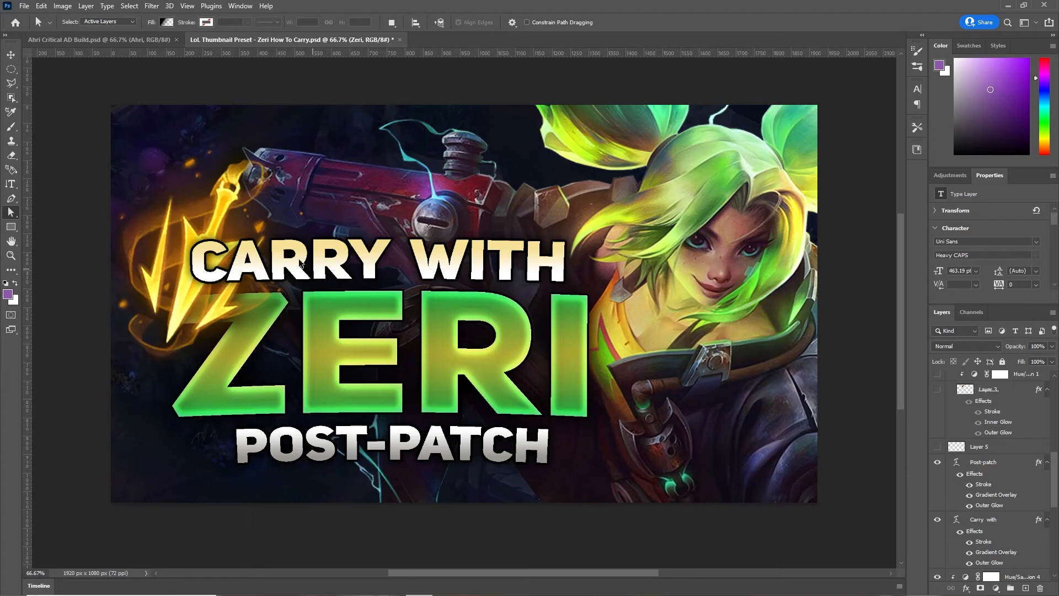
{"action": "left_click", "coordinate": [9, 186]}
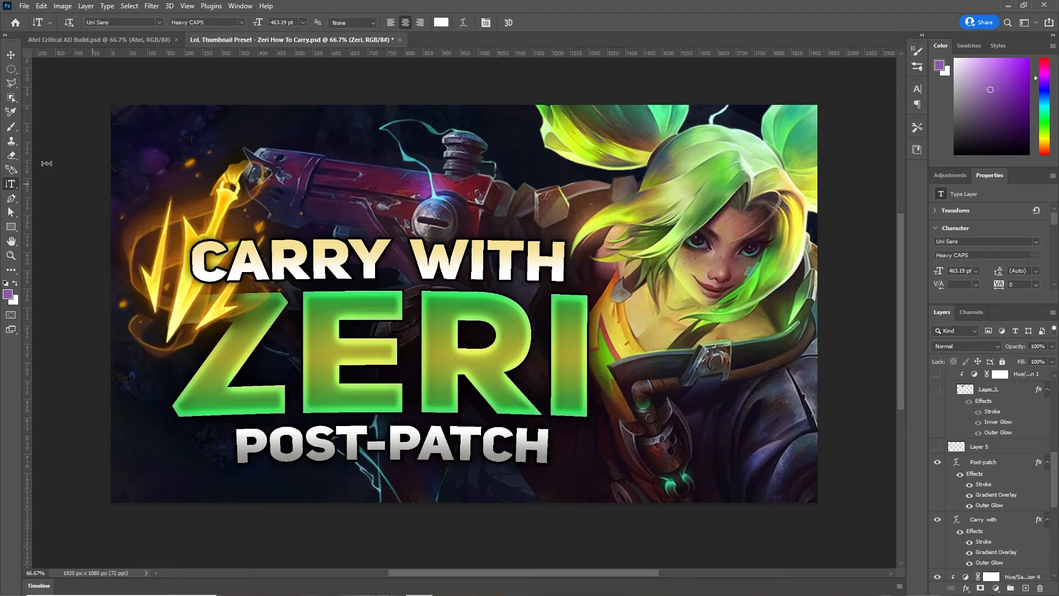
{"action": "double_click", "coordinate": [409, 355]}
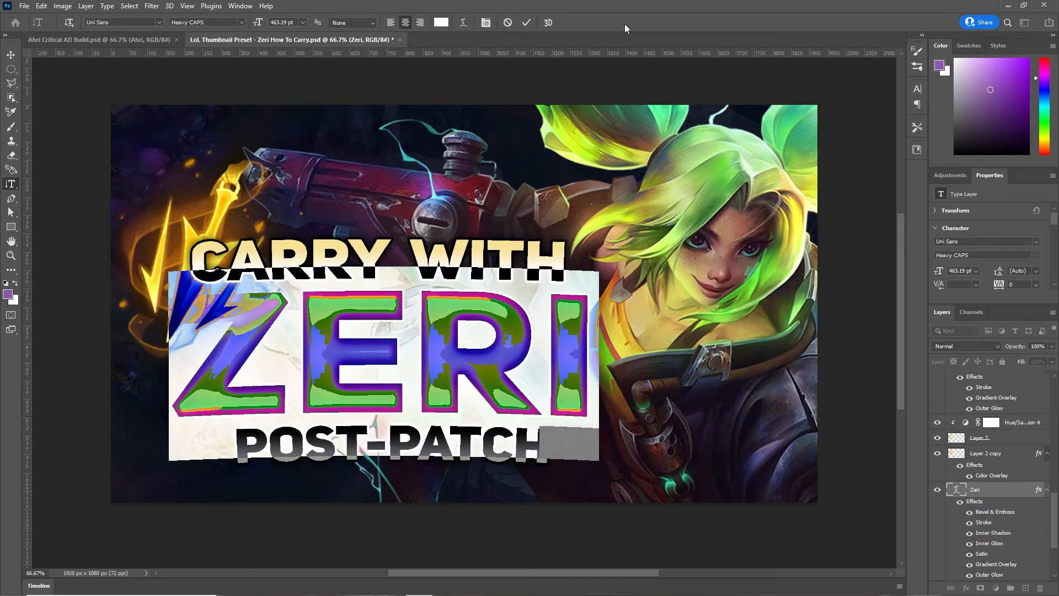
{"action": "left_click", "coordinate": [463, 23]}
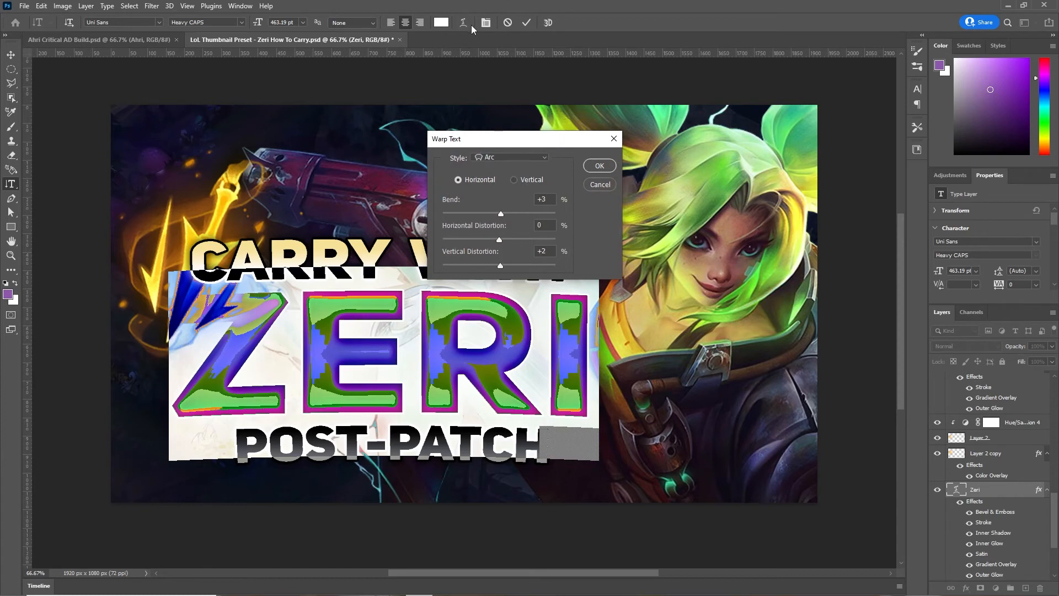
{"action": "left_click", "coordinate": [490, 159]}
{"action": "left_click", "coordinate": [433, 199]}
{"action": "left_click", "coordinate": [614, 139]}
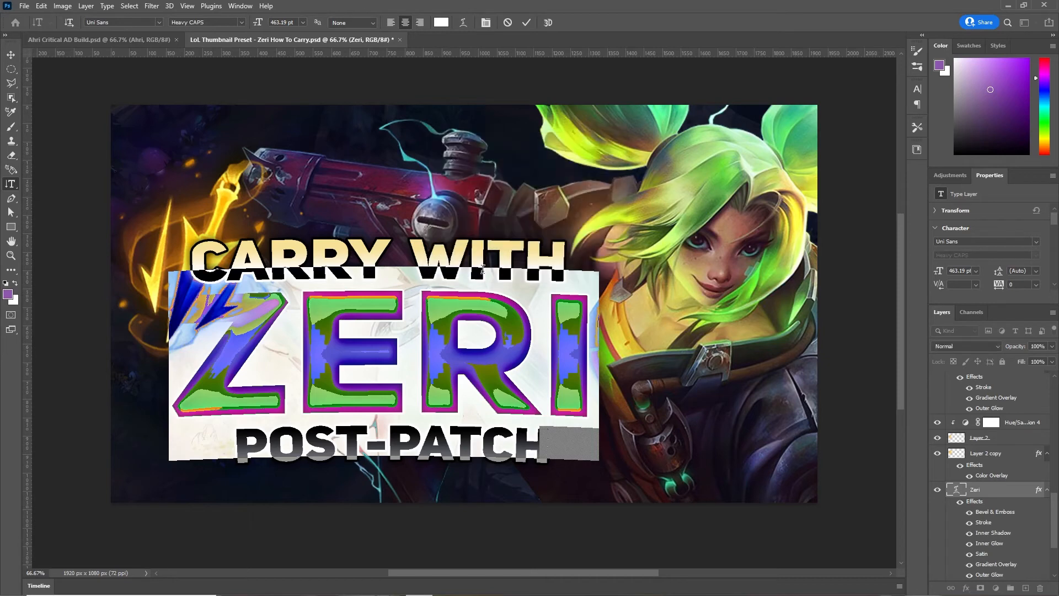
{"action": "left_click", "coordinate": [10, 55]}
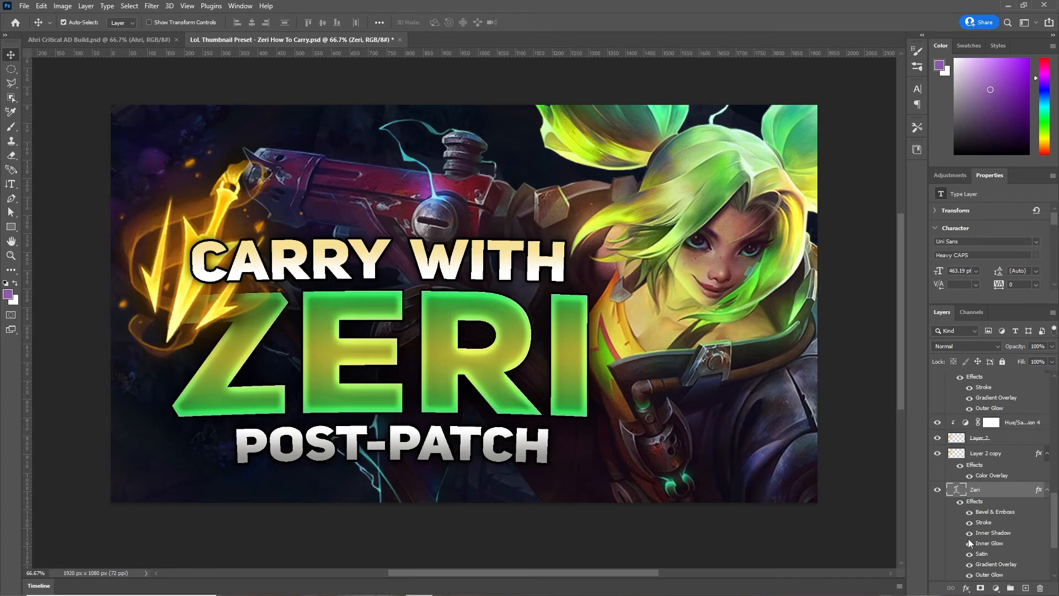
- Show the Rectangle 1 layer and Layer 5's glowing particle dots
{"action": "scroll", "coordinate": [982, 513], "scroll_direction": "up", "scroll_amount": 9}
{"action": "scroll", "coordinate": [976, 511], "scroll_direction": "down", "scroll_amount": 9}
{"action": "scroll", "coordinate": [975, 503], "scroll_direction": "down", "scroll_amount": 3}
{"action": "left_click", "coordinate": [937, 497]}
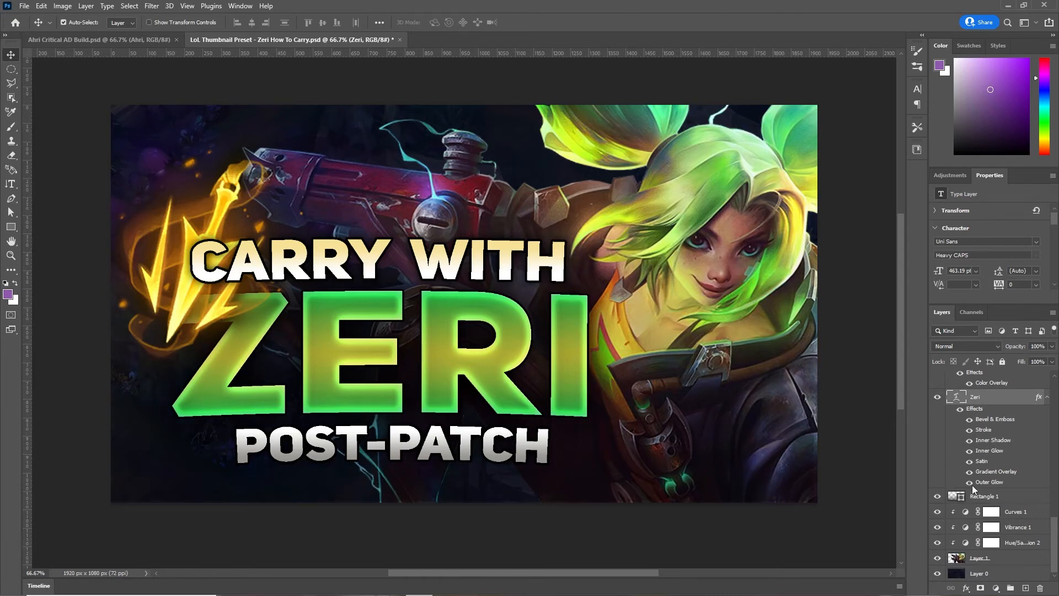
{"action": "scroll", "coordinate": [971, 486], "scroll_direction": "up", "scroll_amount": 6}
{"action": "left_click", "coordinate": [938, 478]}
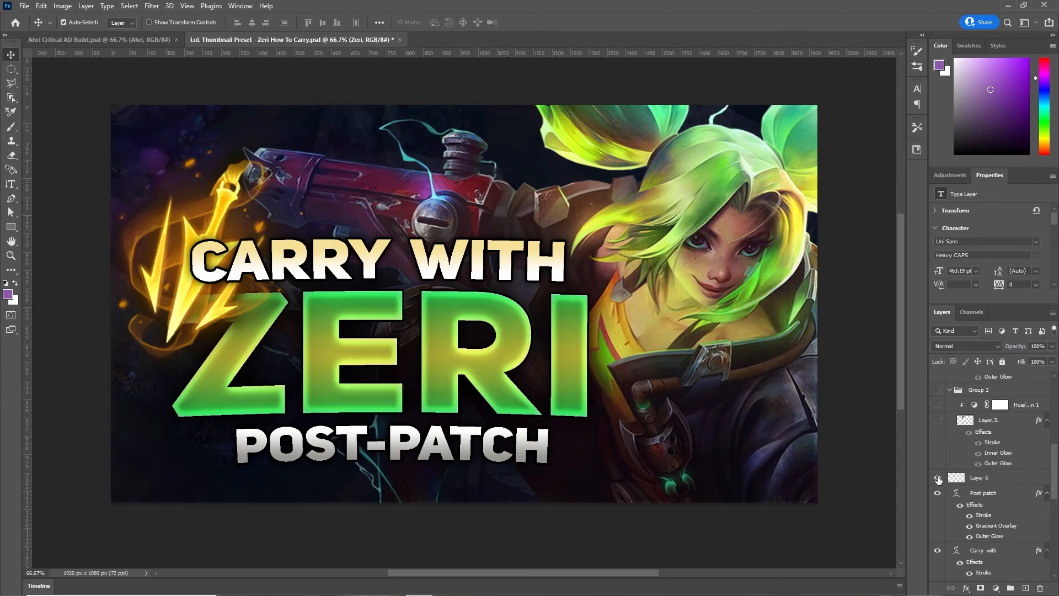
{"action": "scroll", "coordinate": [943, 489], "scroll_direction": "up", "scroll_amount": 1}
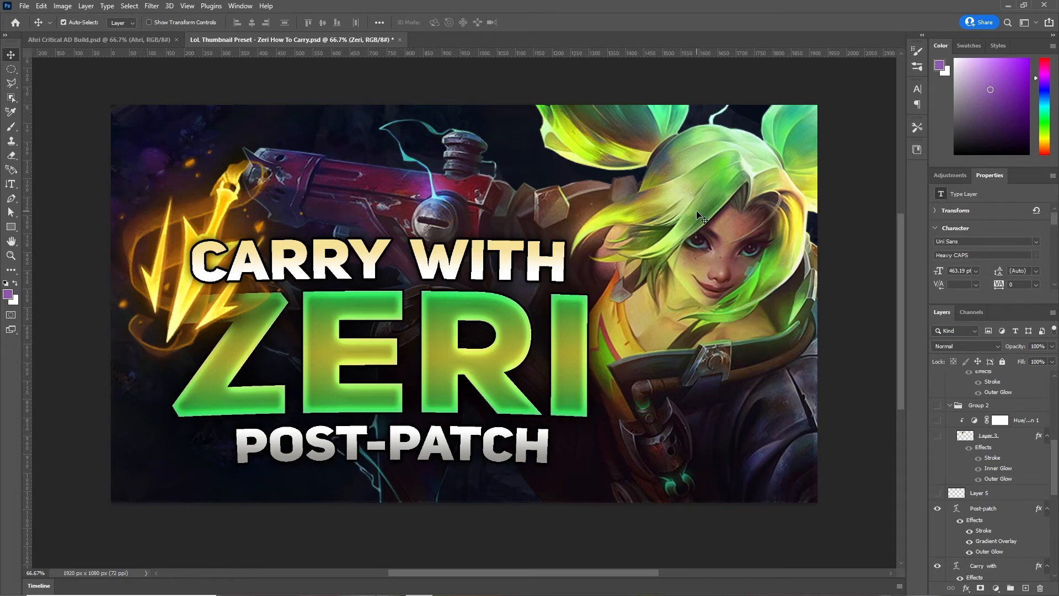
- Leave the Filter menu unused, keep Layer 5's particles on, and reveal the arrow icon above CARRY WITH
{"action": "left_click", "coordinate": [995, 488]}
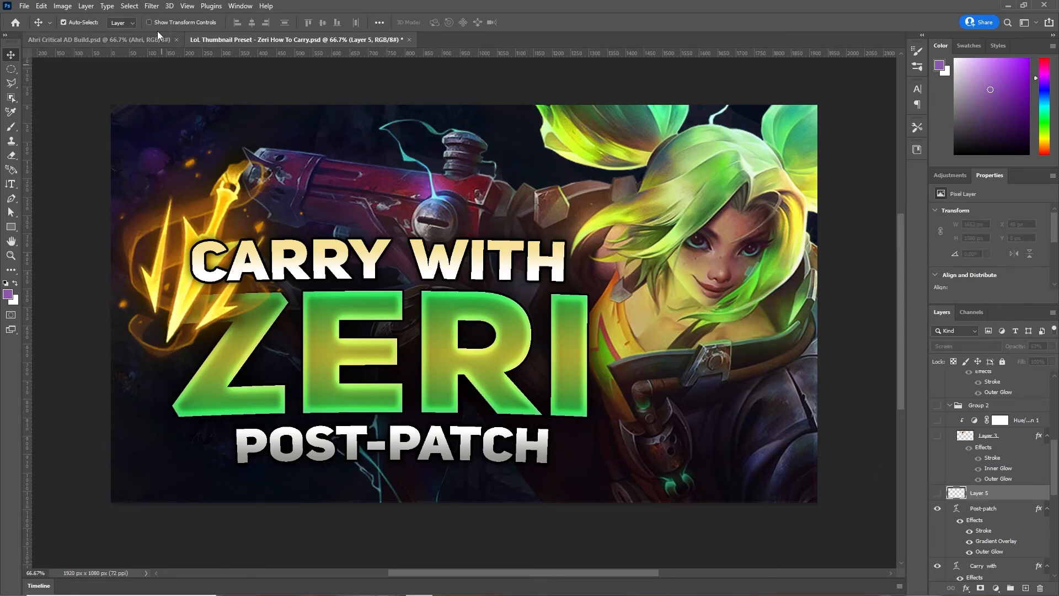
{"action": "left_click", "coordinate": [159, 8]}
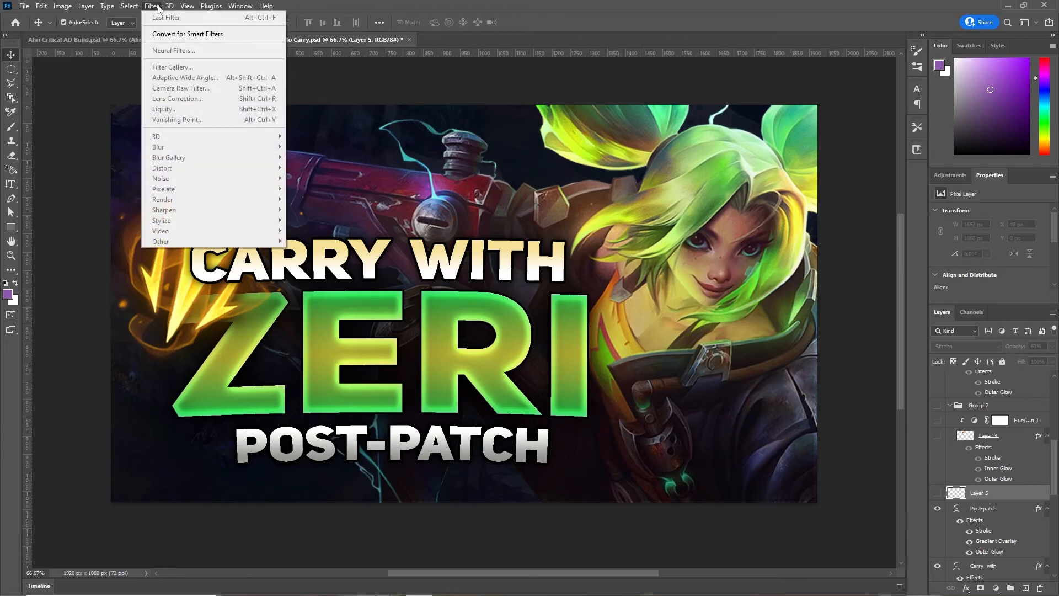
{"action": "left_click", "coordinate": [576, 31]}
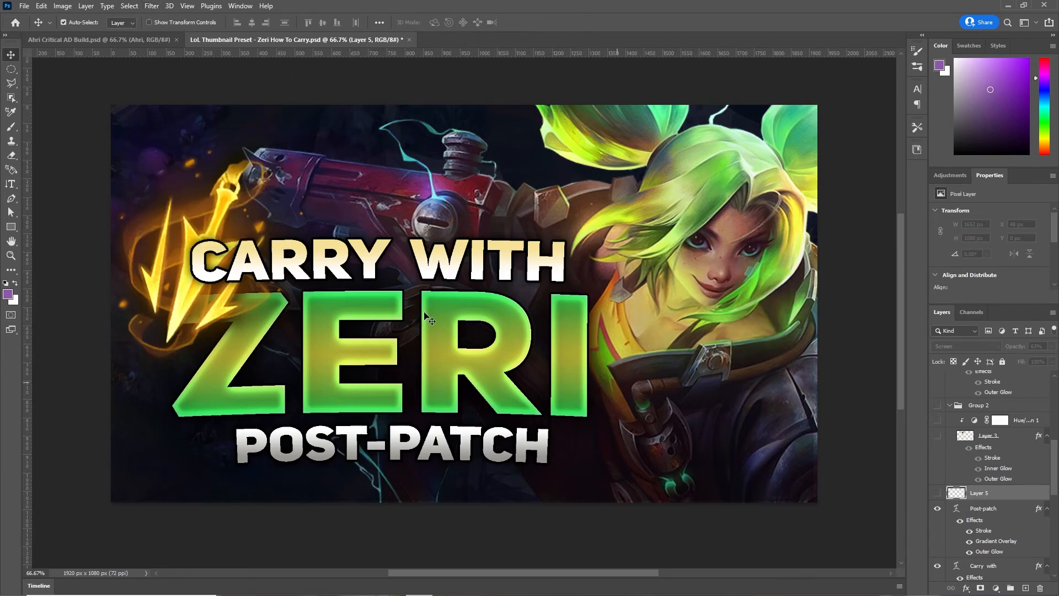
{"action": "left_click", "coordinate": [937, 493]}
{"action": "left_click", "coordinate": [938, 435]}
{"action": "scroll", "coordinate": [938, 452], "scroll_direction": "up", "scroll_amount": 3}
- Turn on Hue/Saturation 1 and show Layer 4's Trinity Force icon beside the arrow icon
{"action": "left_click", "coordinate": [937, 482]}
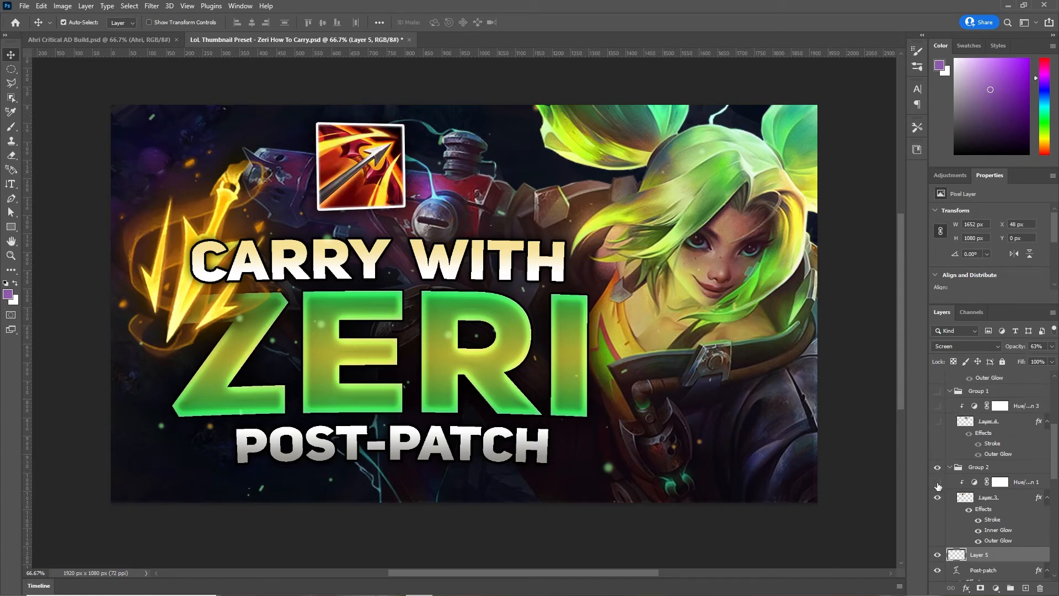
{"action": "scroll", "coordinate": [936, 408], "scroll_direction": "up", "scroll_amount": 2}
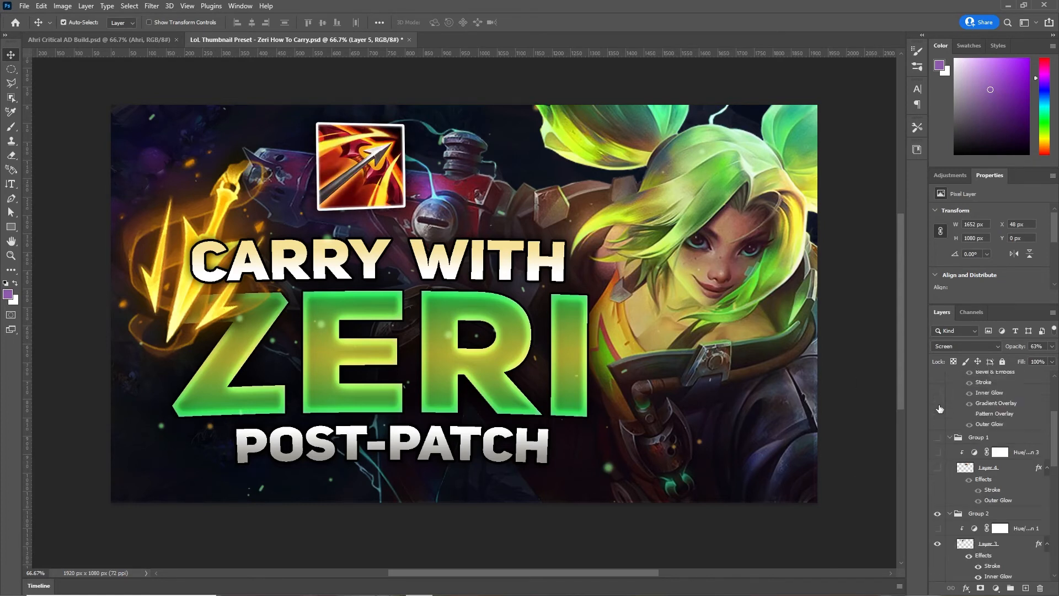
{"action": "left_click", "coordinate": [950, 437]}
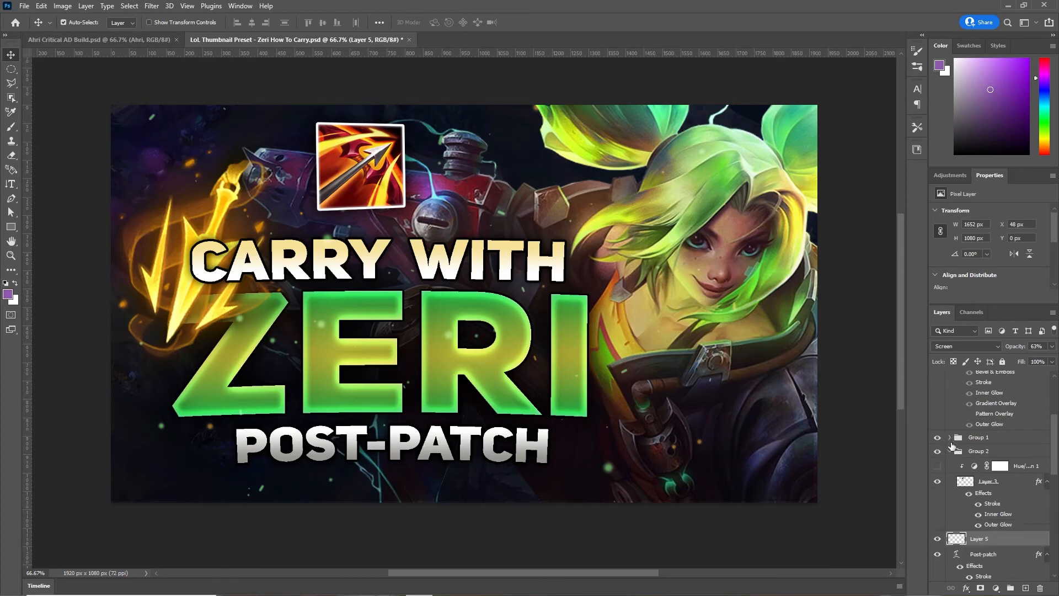
{"action": "left_click", "coordinate": [950, 438]}
{"action": "left_click", "coordinate": [950, 438]}
{"action": "left_click", "coordinate": [950, 438]}
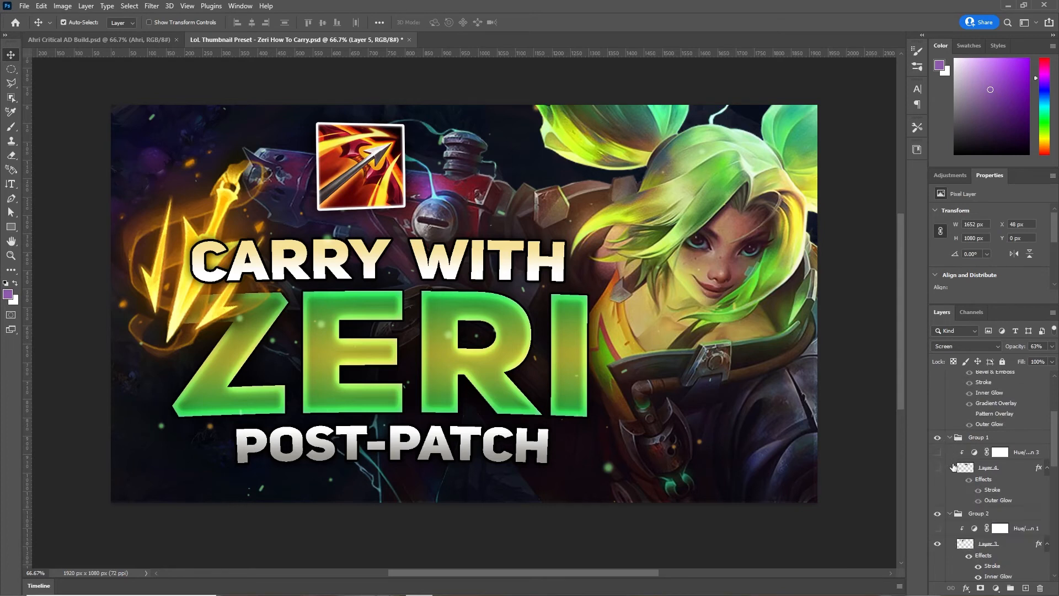
{"action": "scroll", "coordinate": [941, 466], "scroll_direction": "down", "scroll_amount": 1}
{"action": "left_click", "coordinate": [936, 452]}
- Compare Layer 3's effects, keeping the arrow icon's white stroke and inner glow on
{"action": "scroll", "coordinate": [941, 469], "scroll_direction": "down", "scroll_amount": 1}
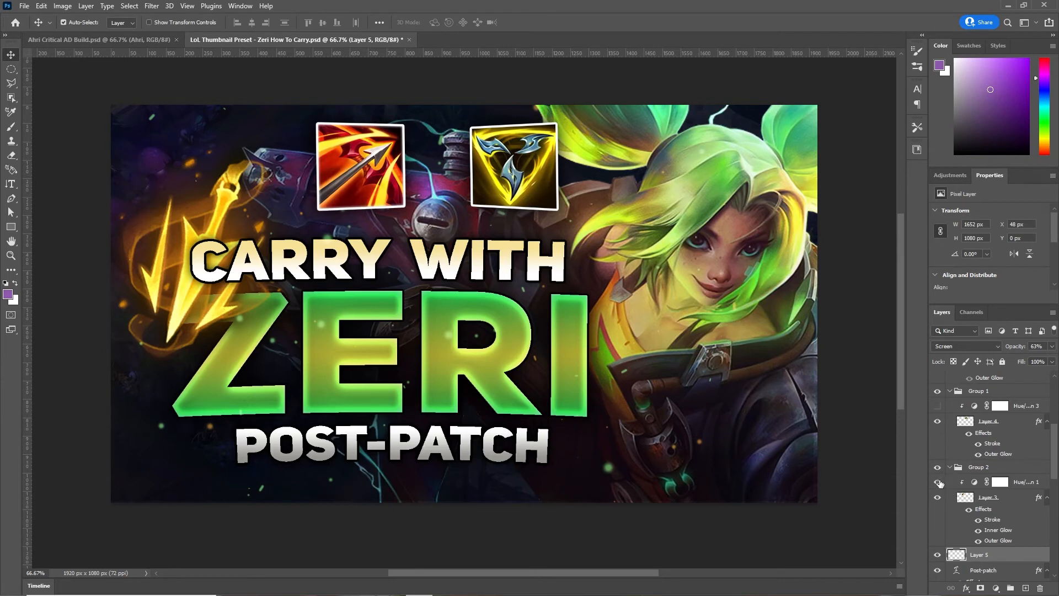
{"action": "scroll", "coordinate": [981, 484], "scroll_direction": "down", "scroll_amount": 1}
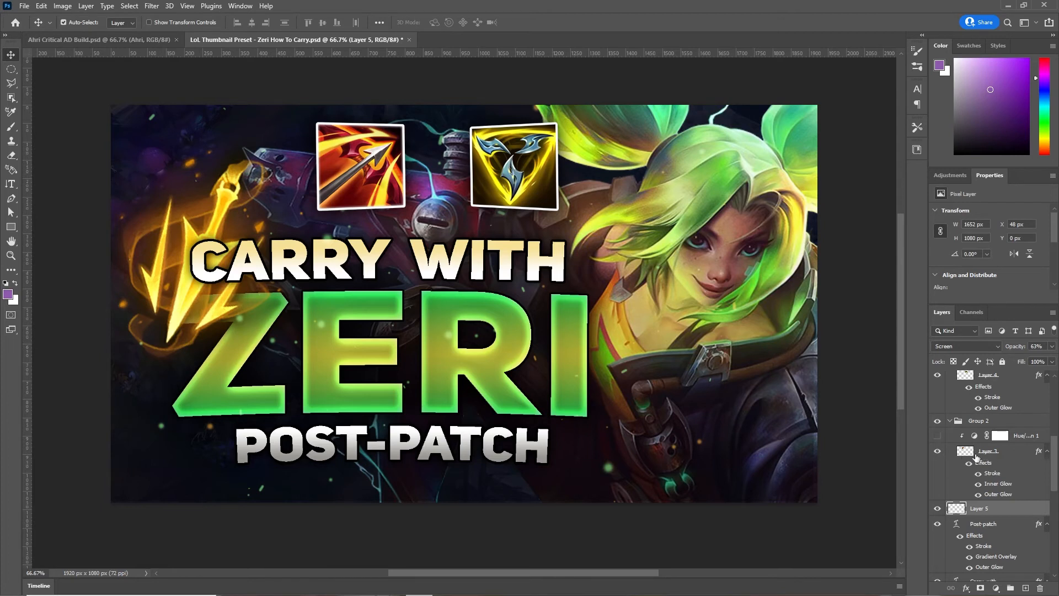
{"action": "left_click_drag", "start_coordinate": [978, 473], "coordinate": [977, 499]}
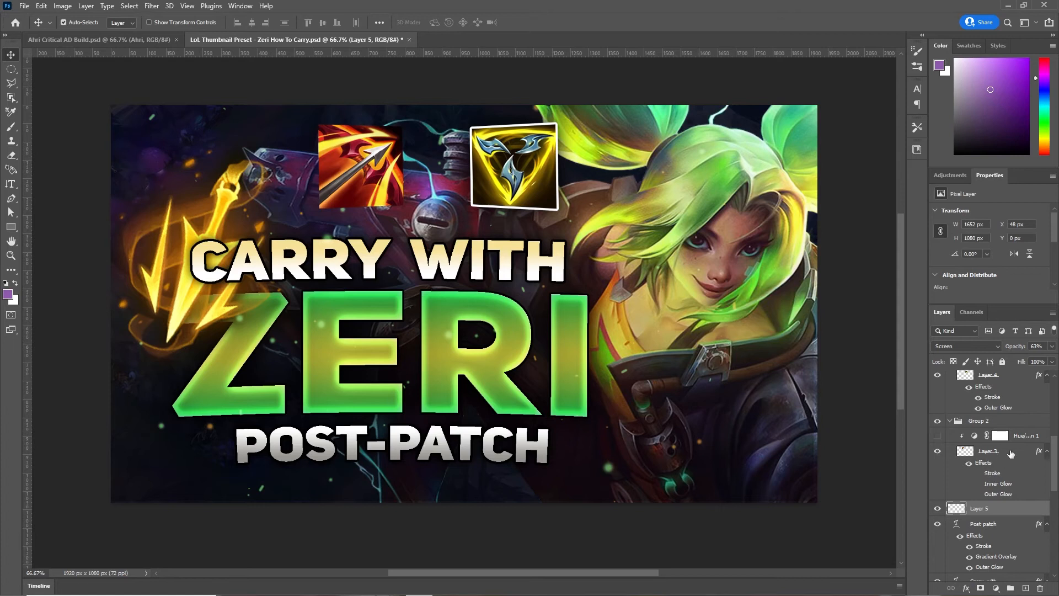
{"action": "left_click", "coordinate": [978, 473]}
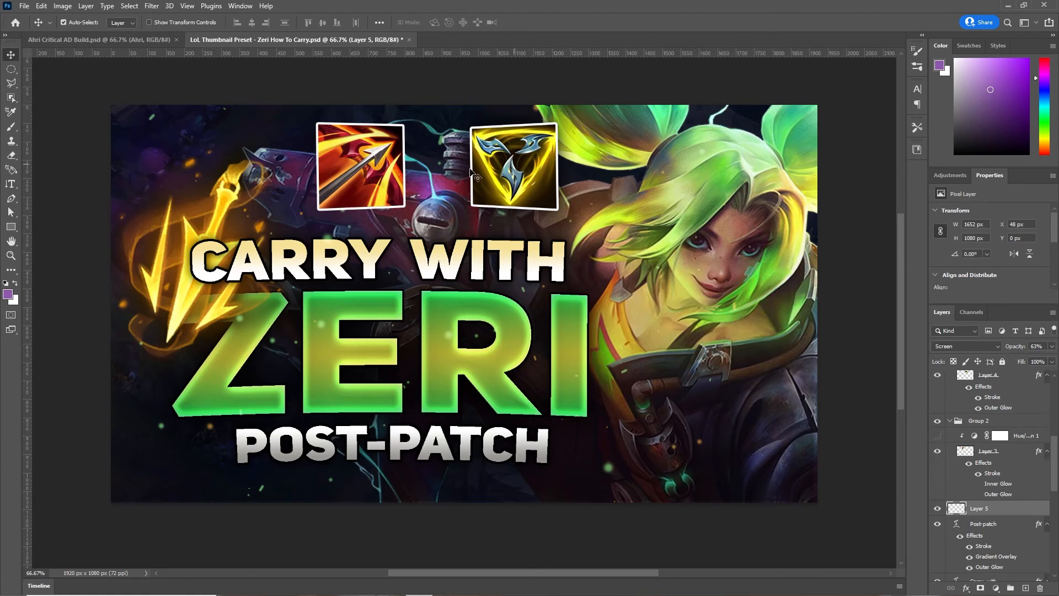
{"action": "left_click", "coordinate": [978, 484]}
{"action": "left_click", "coordinate": [978, 484]}
{"action": "left_click", "coordinate": [978, 484]}
{"action": "left_click", "coordinate": [978, 484]}
{"action": "left_click", "coordinate": [978, 485]}
{"action": "left_click", "coordinate": [978, 485]}
{"action": "left_click", "coordinate": [978, 485]}
{"action": "left_click", "coordinate": [978, 485]}
{"action": "left_click", "coordinate": [978, 484]}
{"action": "left_click", "coordinate": [978, 484]}
{"action": "left_click", "coordinate": [978, 484]}
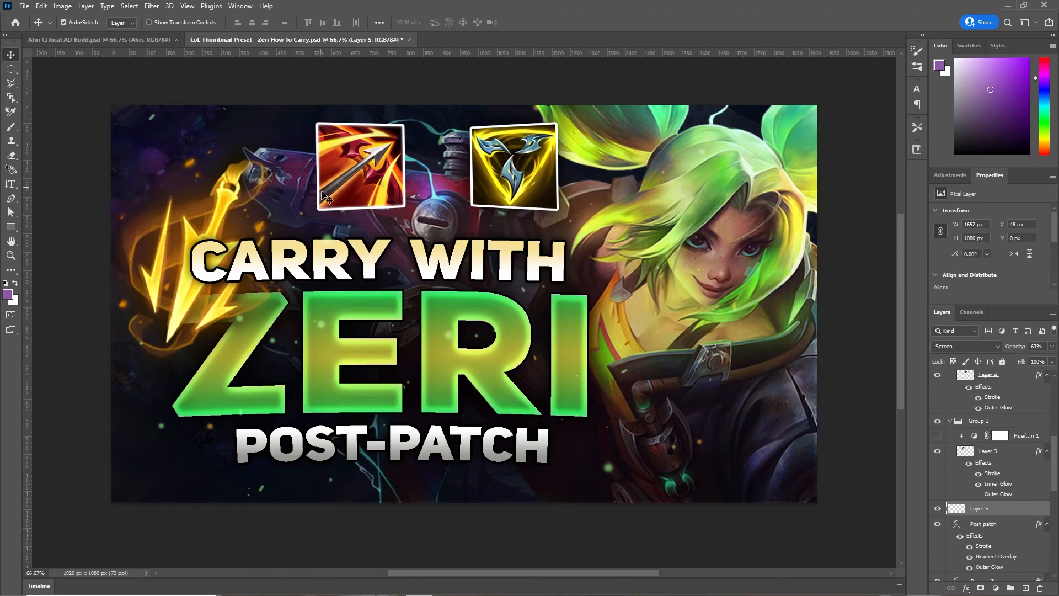
{"action": "key", "text": "ctrl+plus"}
{"action": "key", "text": "ctrl+plus"}
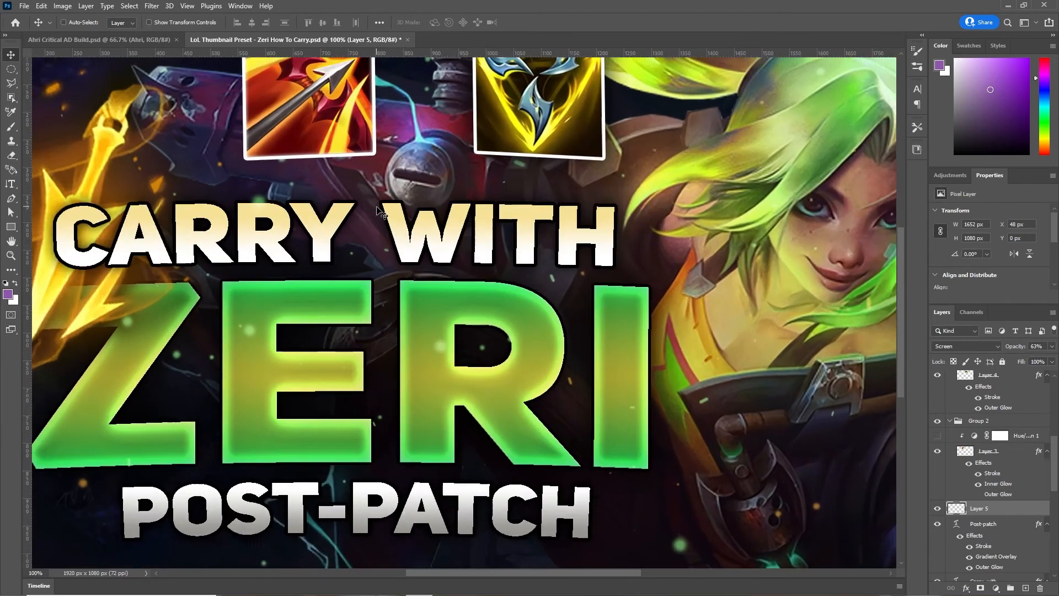
{"action": "left_click_drag", "start_coordinate": [349, 124], "coordinate": [677, 582]}
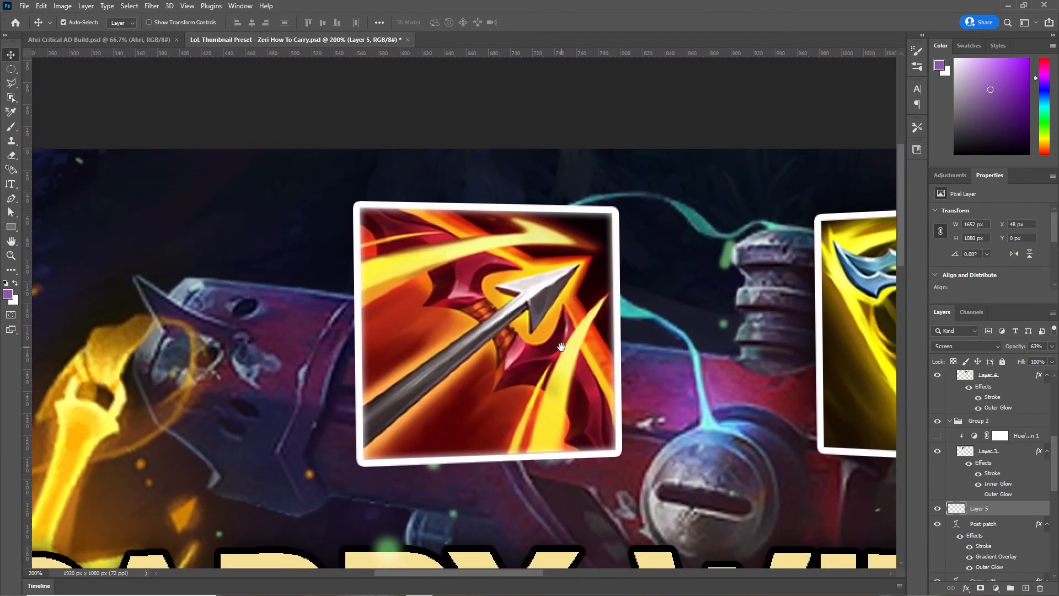
{"action": "left_click", "coordinate": [978, 485]}
{"action": "left_click", "coordinate": [978, 484]}
{"action": "left_click", "coordinate": [978, 484]}
{"action": "left_click", "coordinate": [977, 484]}
{"action": "left_click", "coordinate": [978, 486]}
{"action": "left_click", "coordinate": [978, 495]}
{"action": "left_click", "coordinate": [978, 495]}
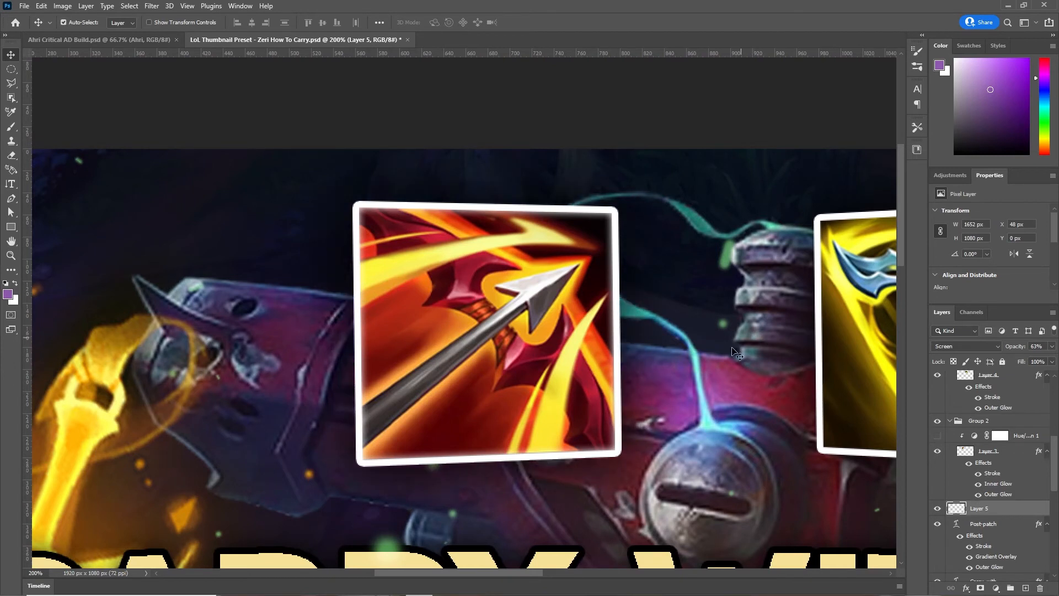
{"action": "left_click", "coordinate": [937, 435]}
{"action": "left_click", "coordinate": [937, 435]}
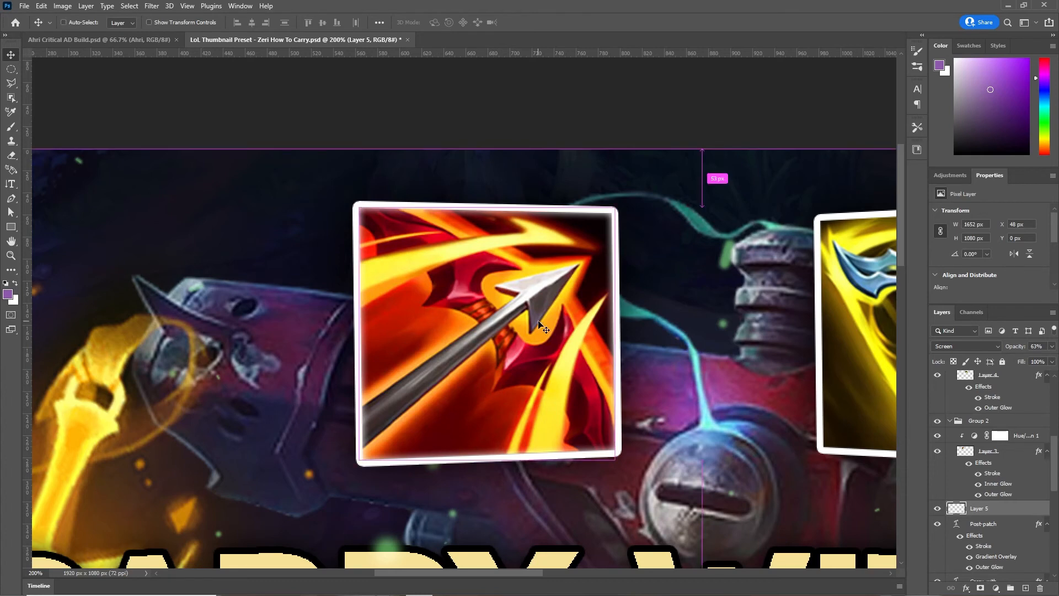
{"action": "key", "text": "ctrl+minus"}
{"action": "key", "text": "ctrl+minus"}
{"action": "key", "text": "ctrl+plus"}
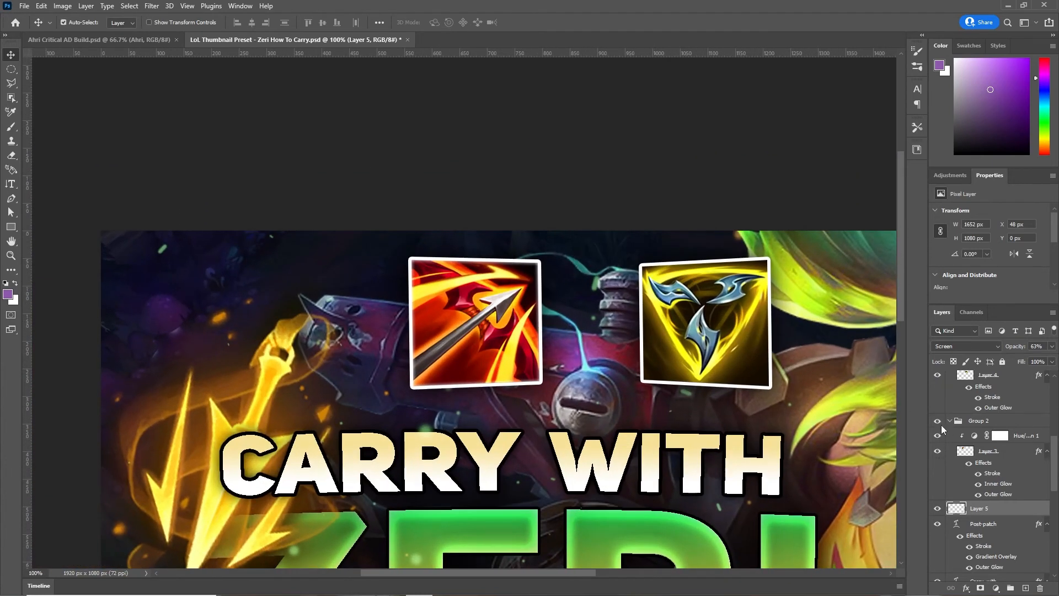
{"action": "scroll", "coordinate": [960, 436], "scroll_direction": "up", "scroll_amount": 1}
- Collapse Group 2 and briefly hide, then restore, Group 1's Hue/Saturation adjustment
{"action": "left_click", "coordinate": [950, 451]}
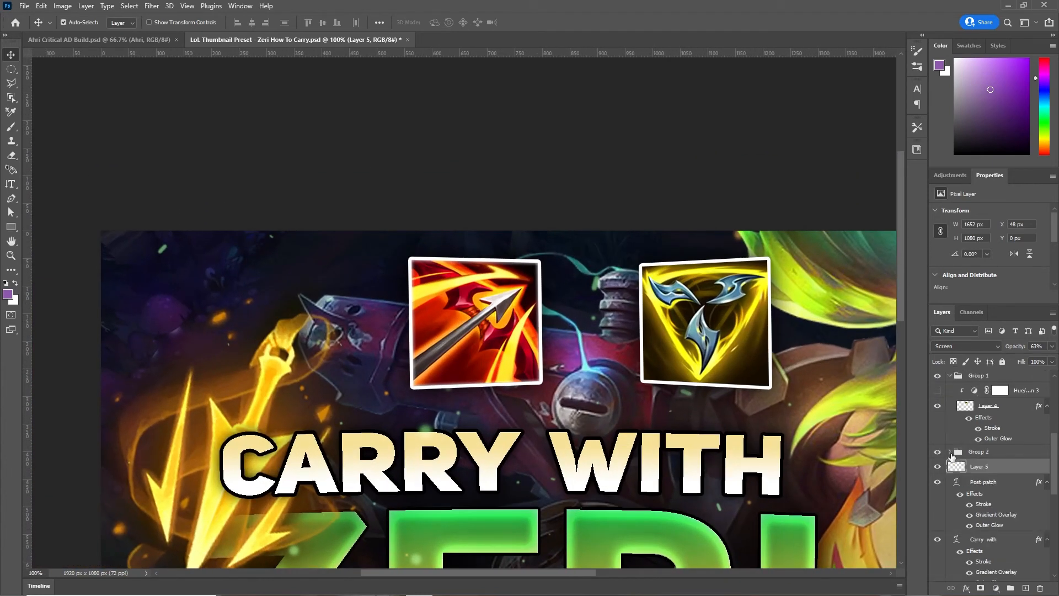
{"action": "scroll", "coordinate": [949, 453], "scroll_direction": "up", "scroll_amount": 1}
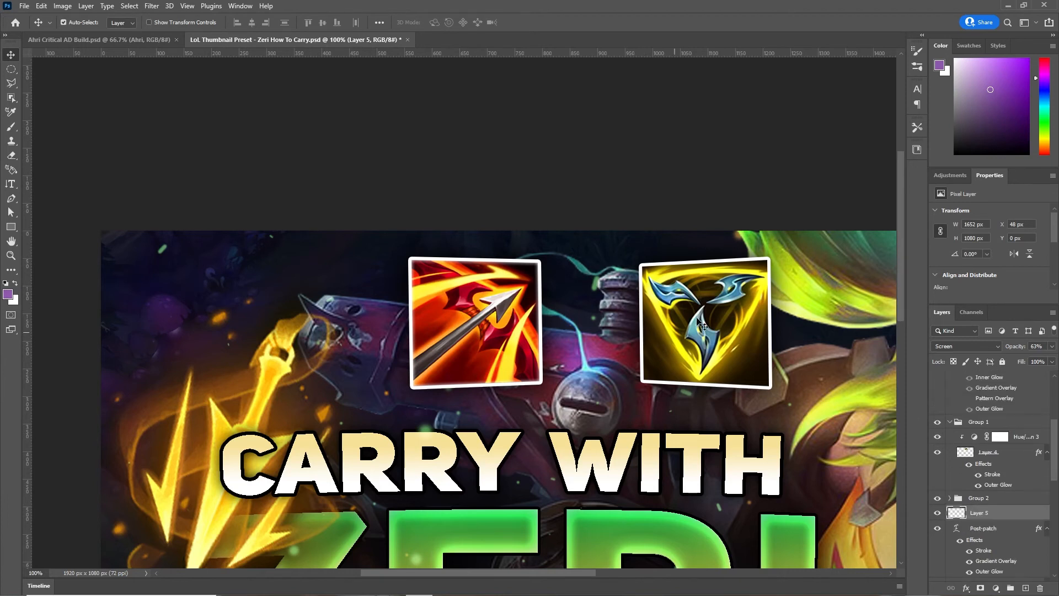
{"action": "left_click", "coordinate": [937, 436]}
{"action": "left_click", "coordinate": [937, 436]}
{"action": "scroll", "coordinate": [936, 437], "scroll_direction": "up", "scroll_amount": 2}
{"action": "scroll", "coordinate": [937, 455], "scroll_direction": "up", "scroll_amount": 2}
- Show the white '+' layer between the two item icons and check its spacing
{"action": "left_click", "coordinate": [936, 458]}
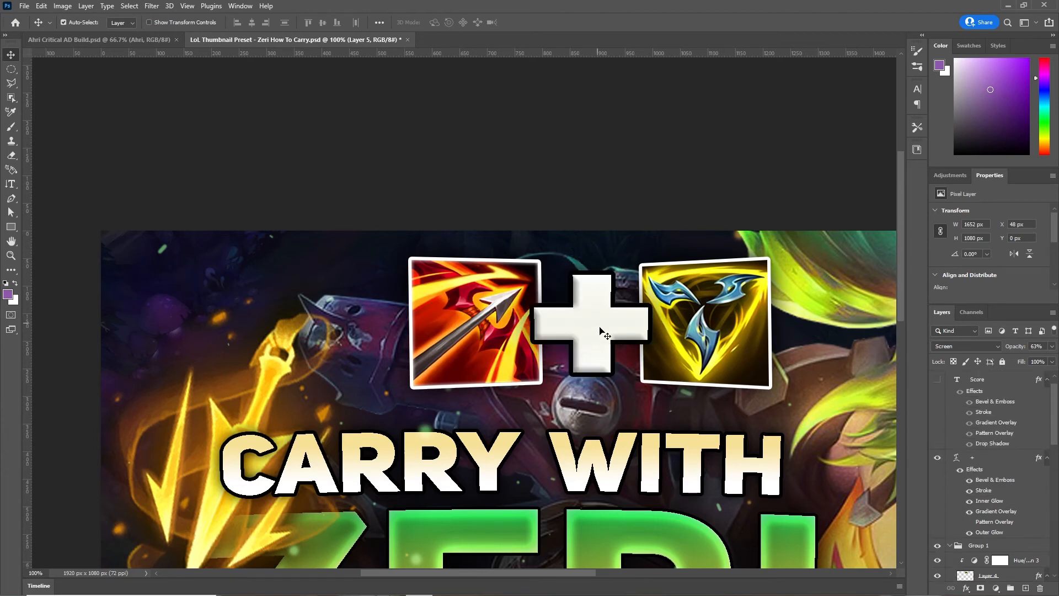
{"action": "scroll", "coordinate": [977, 501], "scroll_direction": "down", "scroll_amount": 1}
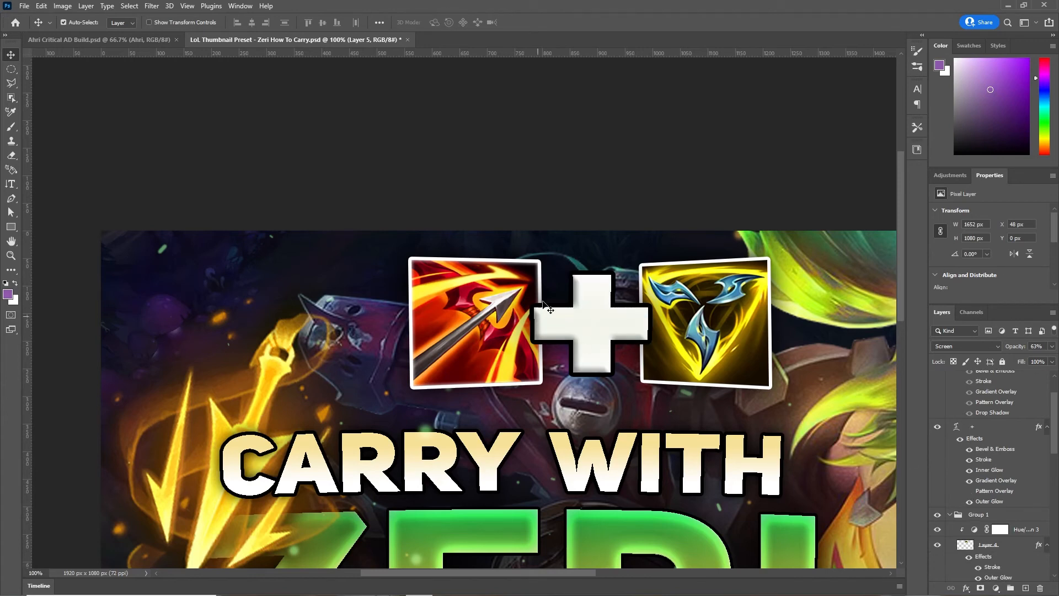
{"action": "key", "text": "ctrl"}
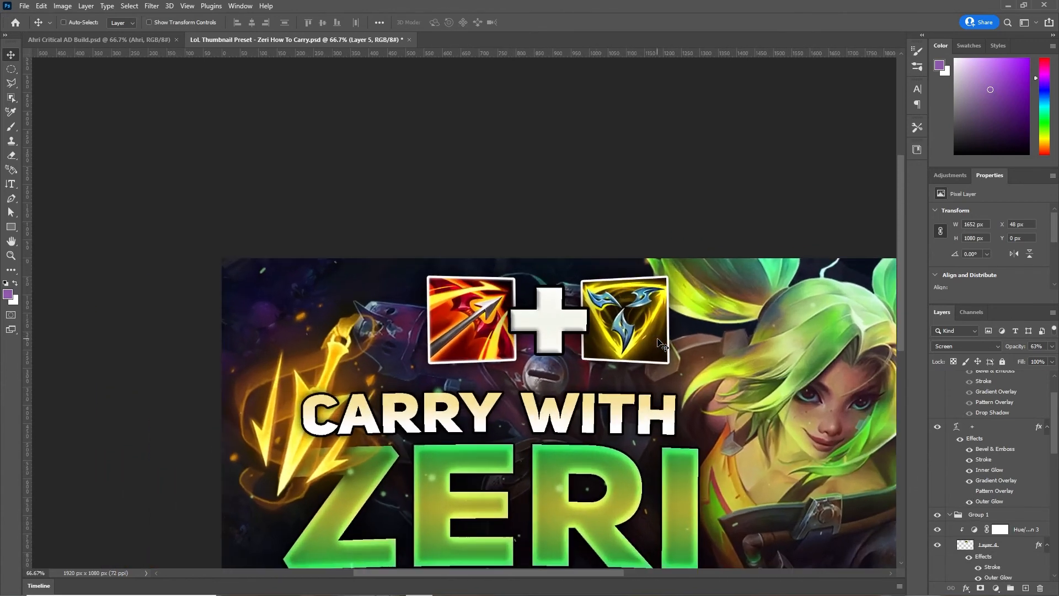
{"action": "scroll", "coordinate": [549, 361], "scroll_direction": "right", "scroll_amount": 2}
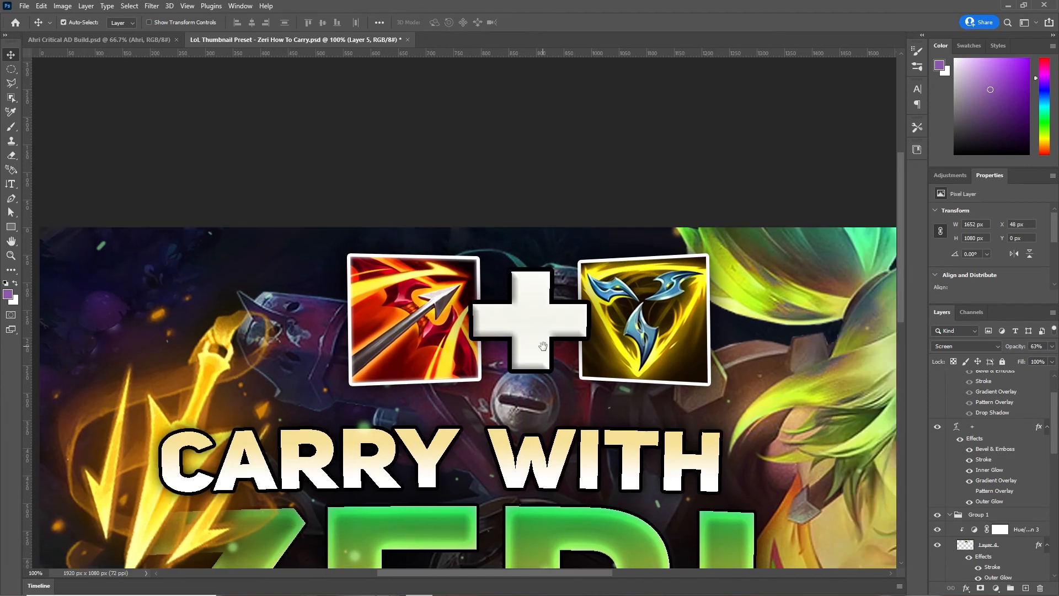
{"action": "scroll", "coordinate": [993, 463], "scroll_direction": "up", "scroll_amount": 3}
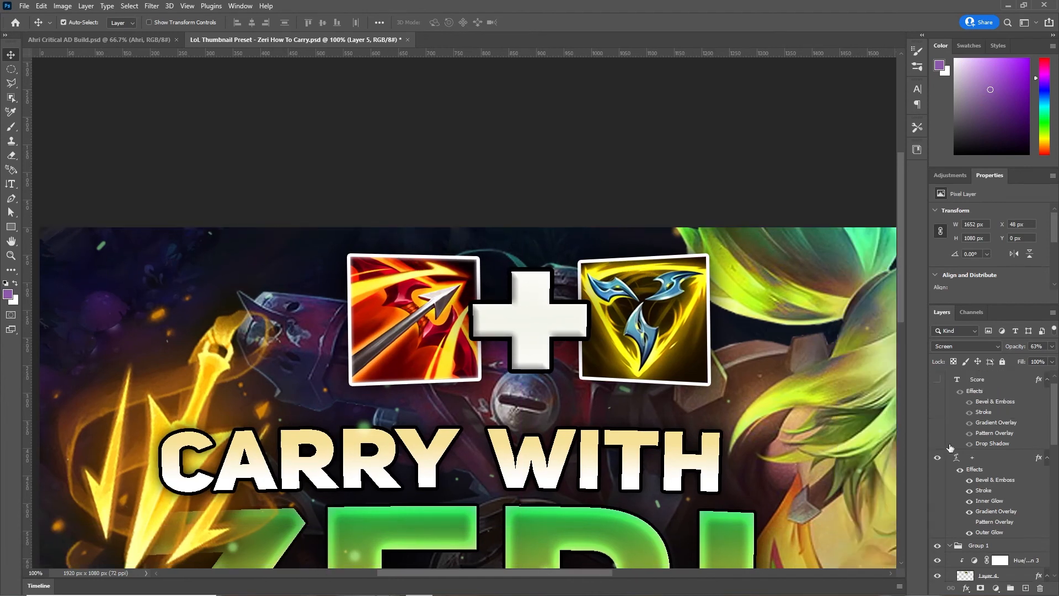
- Reveal the teal 20/3/10 Score layer and zoom out and back in to view the thumbnail
{"action": "left_click", "coordinate": [937, 394]}
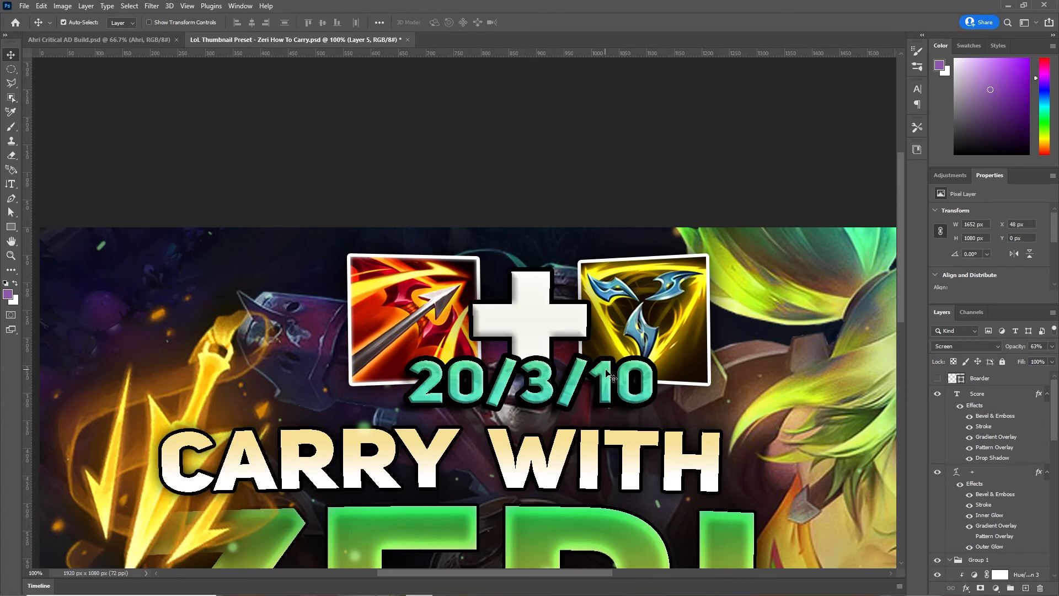
{"action": "key", "text": "ctrl+minus"}
{"action": "key", "text": "ctrl+minus"}
{"action": "key", "text": "ctrl+plus"}
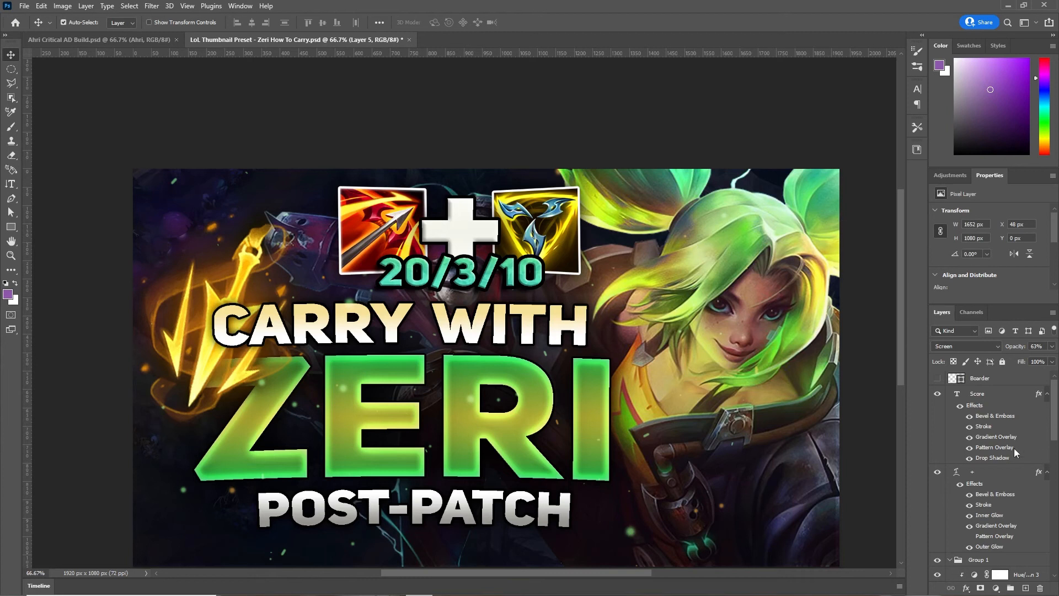
{"action": "left_click", "coordinate": [937, 394]}
{"action": "left_click", "coordinate": [936, 394]}
{"action": "left_click", "coordinate": [968, 416]}
{"action": "left_click", "coordinate": [969, 427]}
{"action": "left_click", "coordinate": [969, 437]}
{"action": "left_click", "coordinate": [969, 457]}
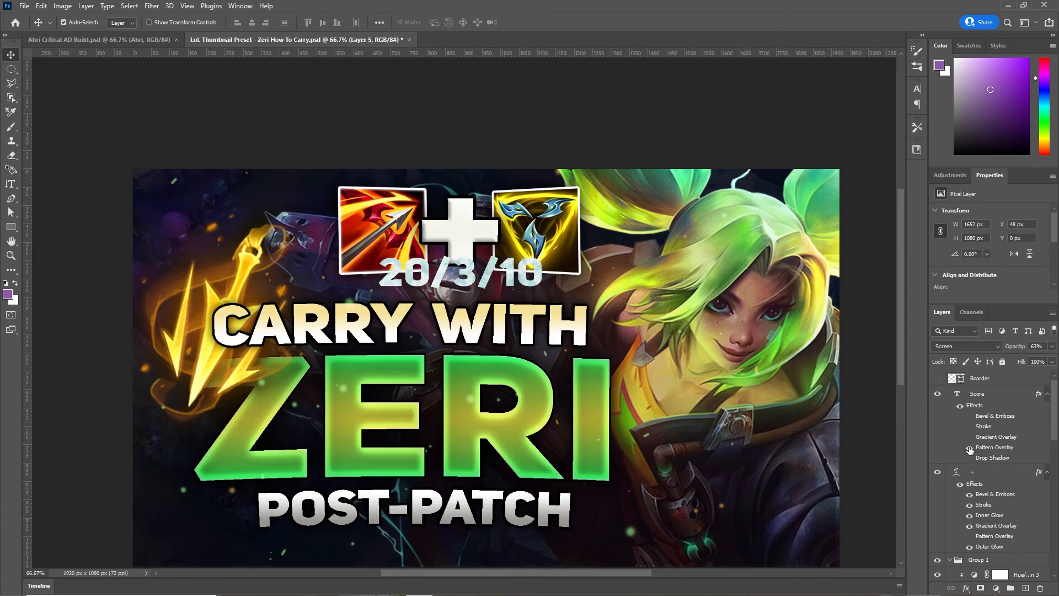
{"action": "left_click", "coordinate": [969, 448]}
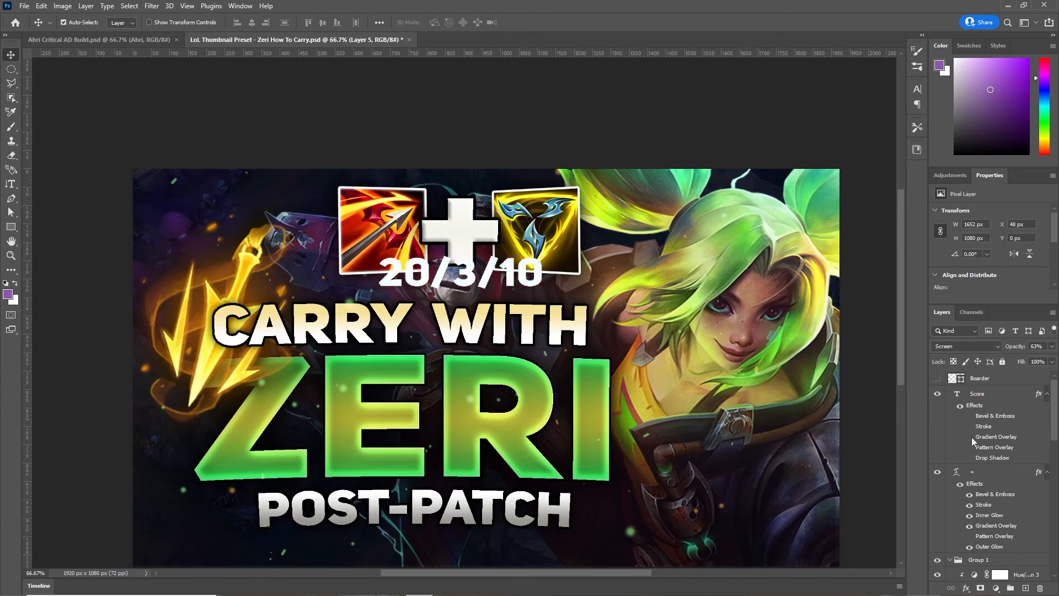
{"action": "left_click", "coordinate": [969, 427]}
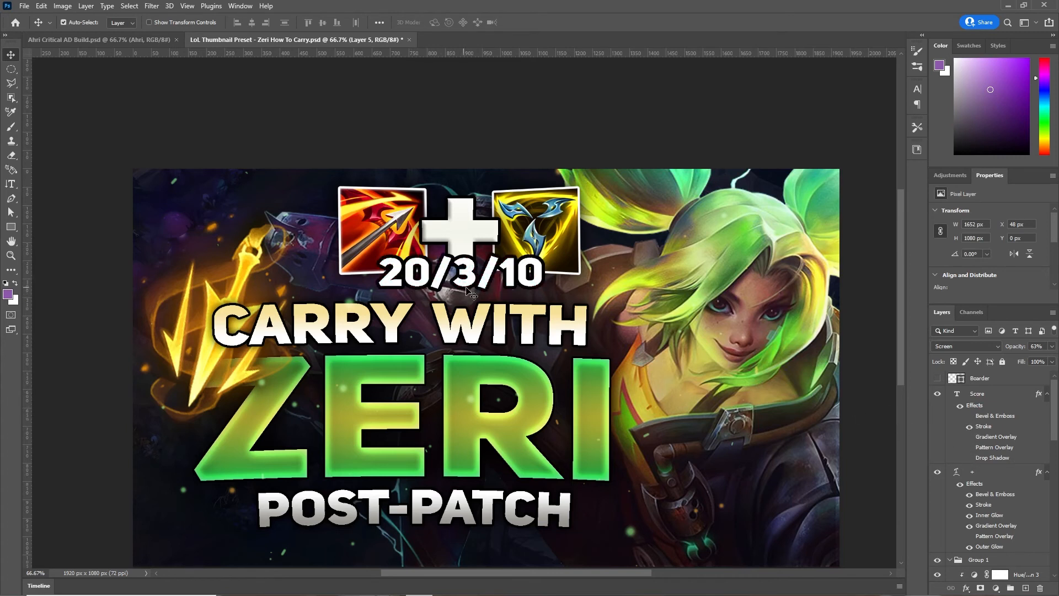
{"action": "left_click", "coordinate": [969, 437]}
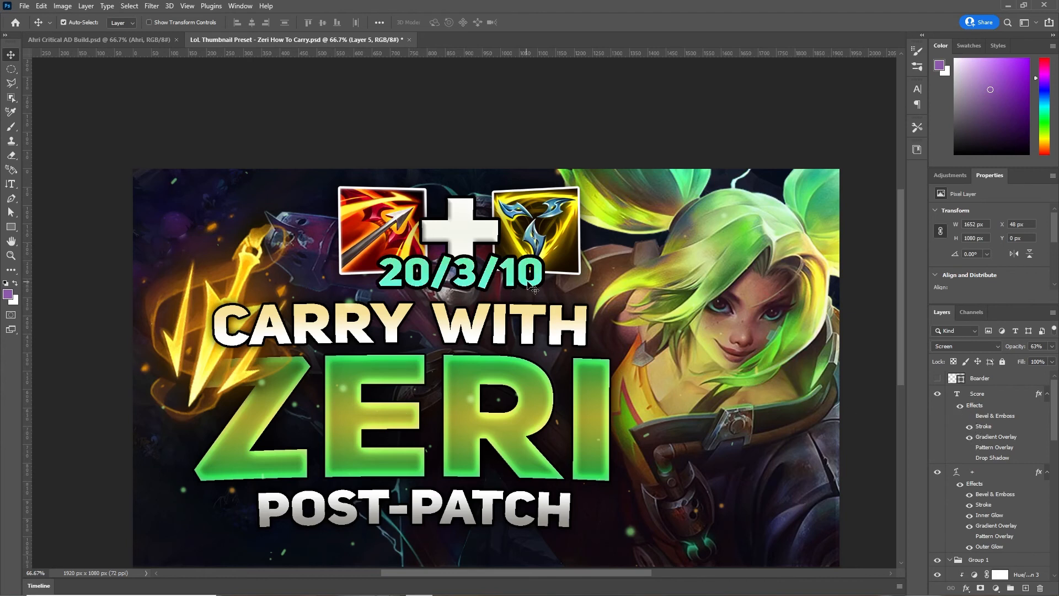
{"action": "left_click", "coordinate": [968, 447]}
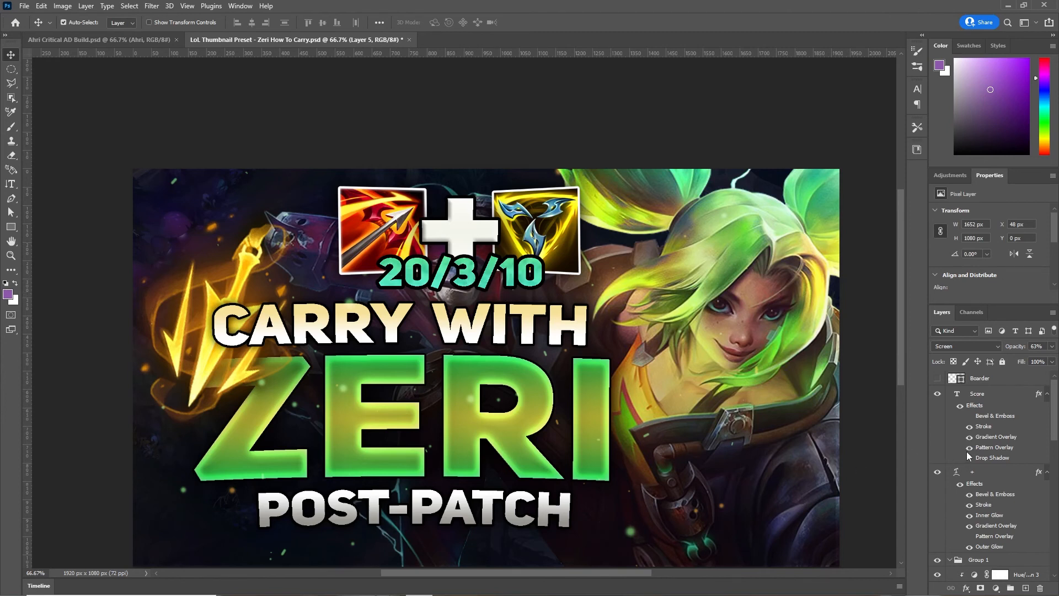
{"action": "left_click", "coordinate": [969, 458]}
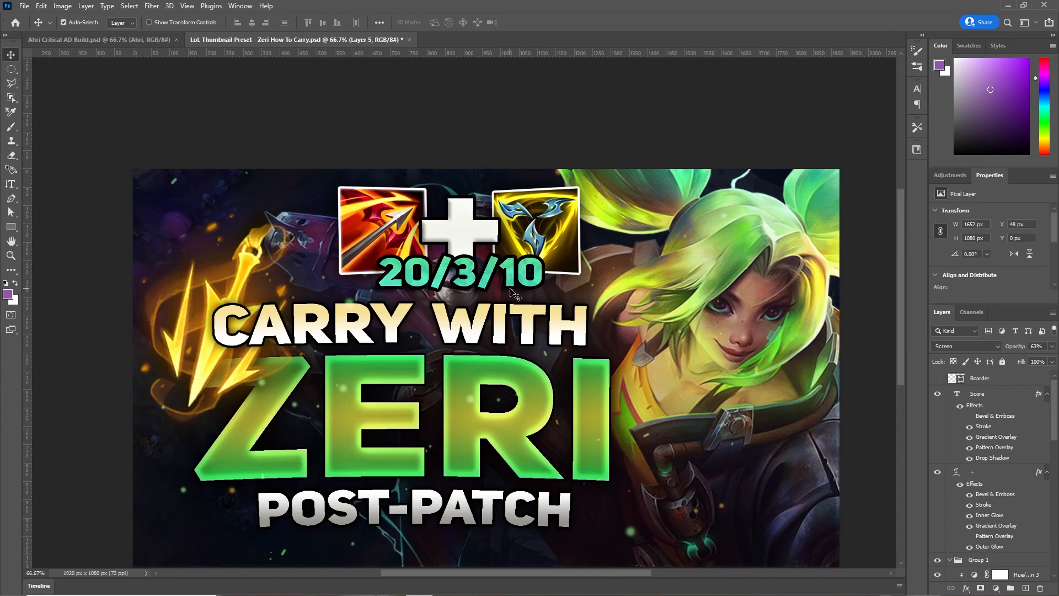
{"action": "left_click", "coordinate": [969, 416]}
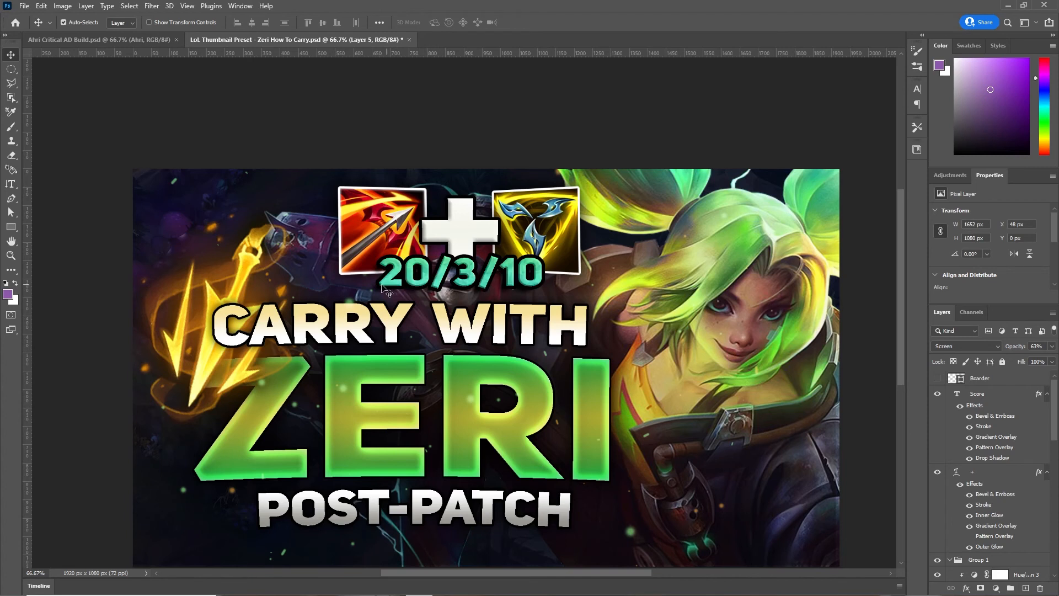
- Toggle the green-to-yellow Boarder layer a few times, leaving it visible
{"action": "left_click", "coordinate": [937, 379]}
{"action": "left_click", "coordinate": [937, 378]}
{"action": "left_click", "coordinate": [937, 379]}
{"action": "left_click", "coordinate": [937, 379]}
{"action": "left_click", "coordinate": [937, 379]}
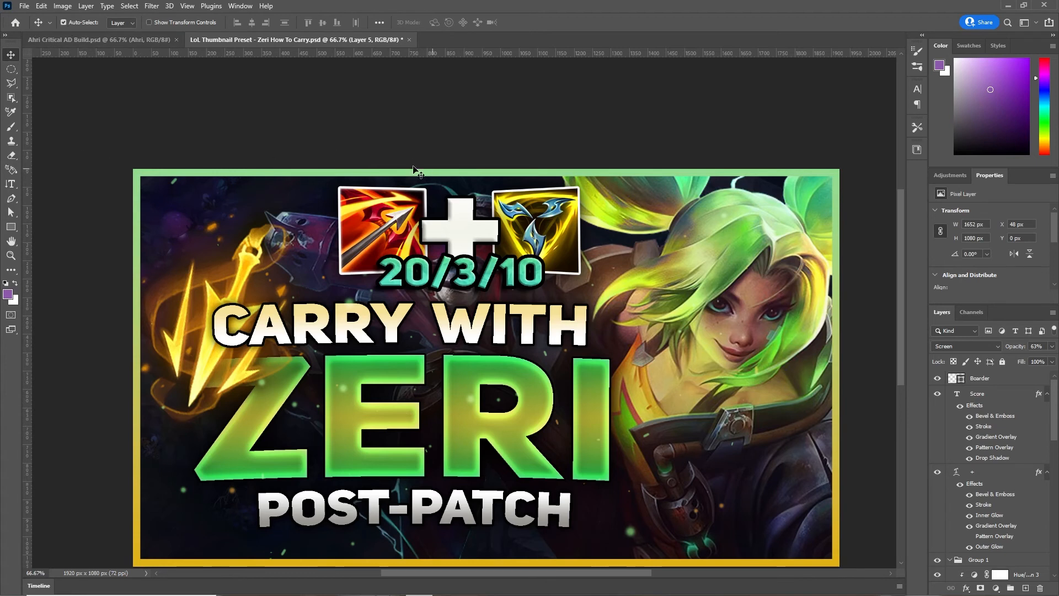
- Pick the Rectangle tool, return to Move (V), and switch to the Ahri Critical AD Build.psd document
{"action": "left_click", "coordinate": [11, 226]}
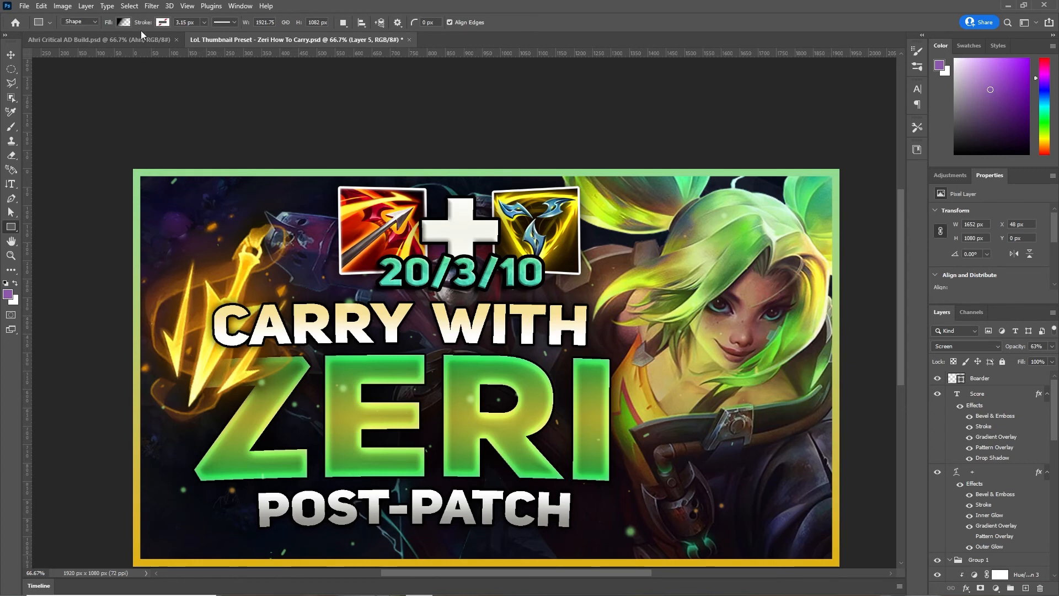
{"action": "key", "text": "v"}
{"action": "scroll", "coordinate": [272, 160], "scroll_direction": "down", "scroll_amount": 1}
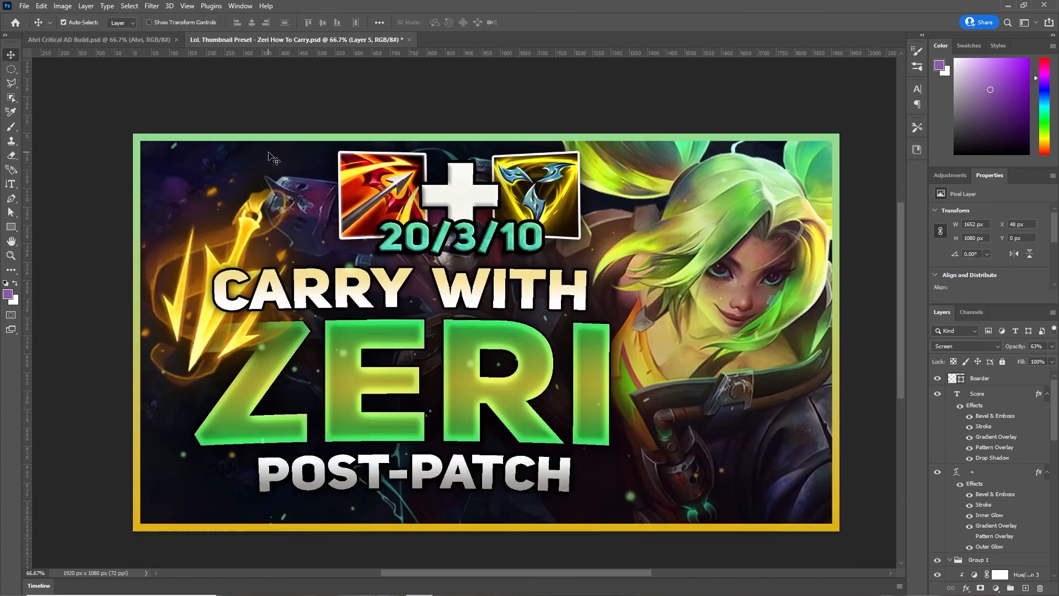
{"action": "left_click", "coordinate": [125, 41]}
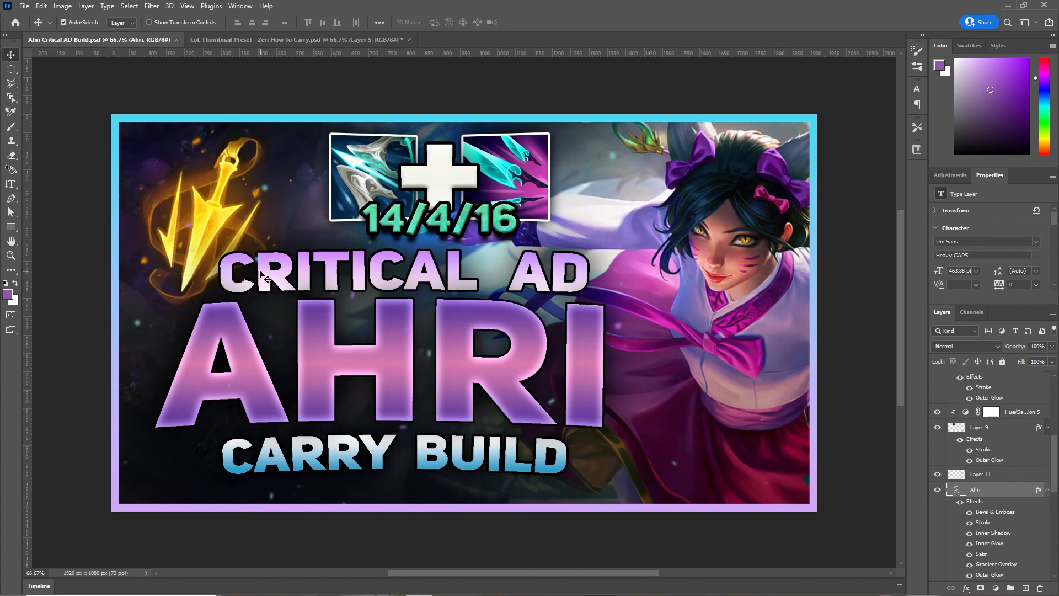
{"action": "scroll", "coordinate": [978, 547], "scroll_direction": "down", "scroll_amount": 5}
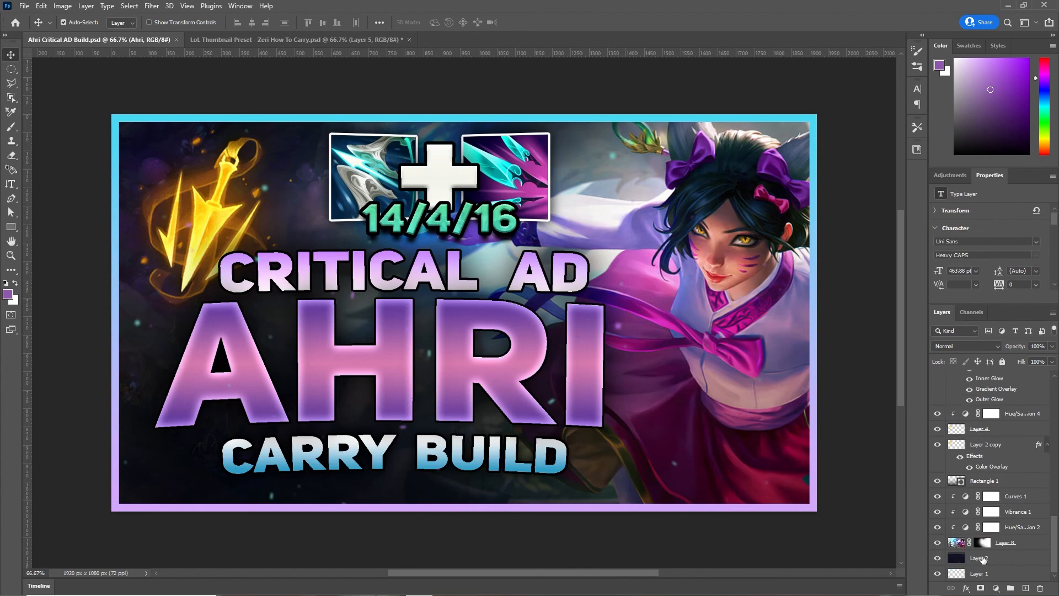
{"action": "left_click", "coordinate": [979, 545]}
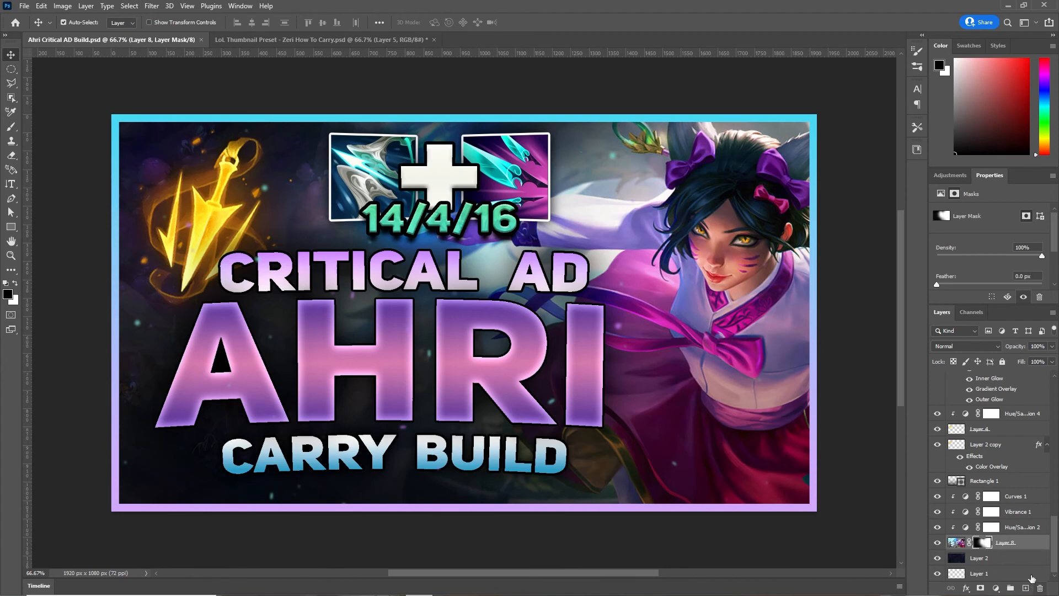
{"action": "scroll", "coordinate": [985, 535], "scroll_direction": "up", "scroll_amount": 5}
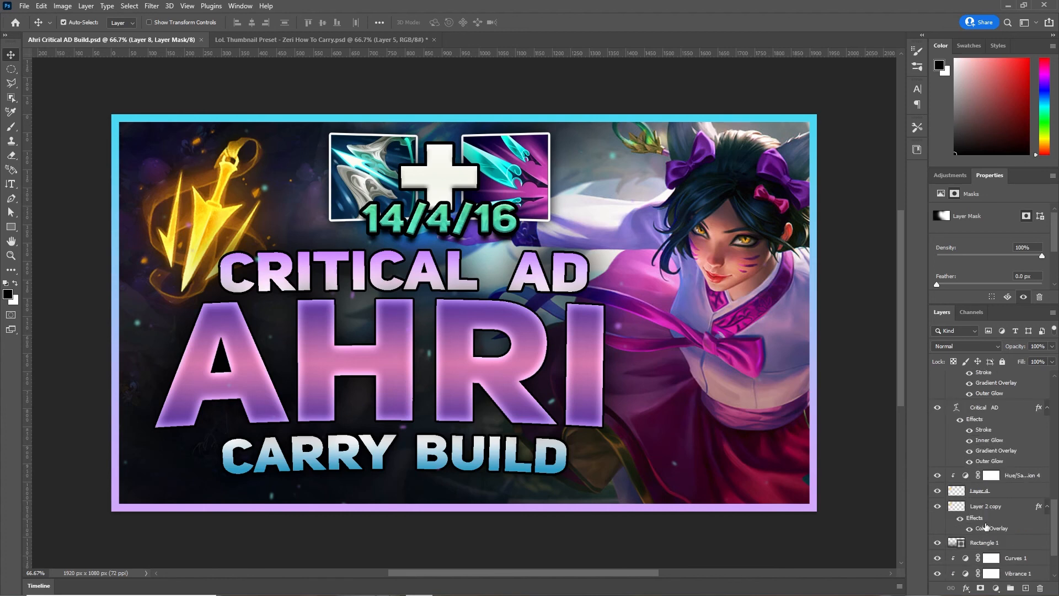
{"action": "scroll", "coordinate": [987, 526], "scroll_direction": "up", "scroll_amount": 6}
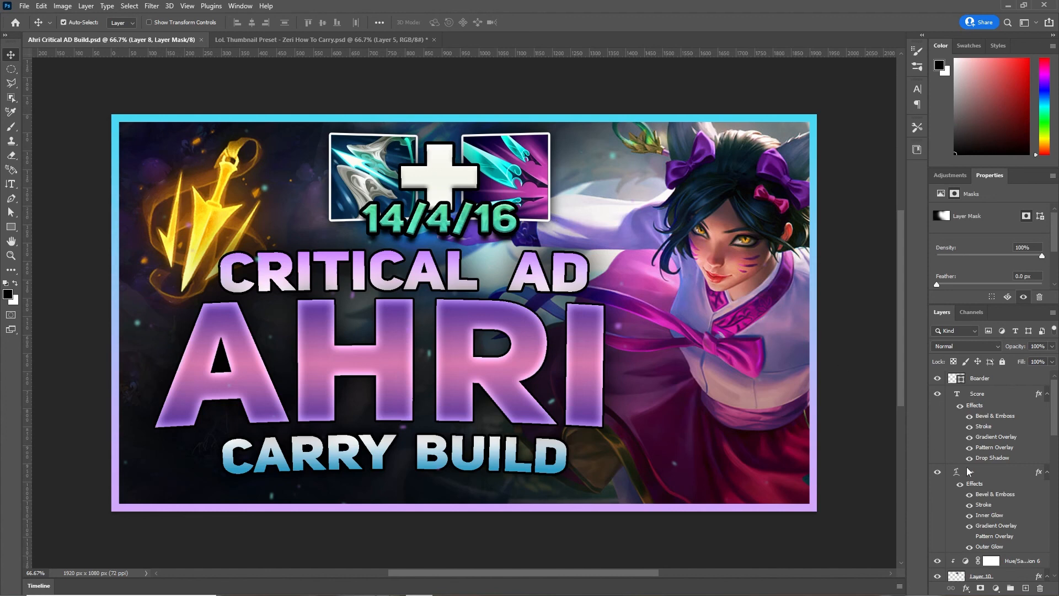
{"action": "scroll", "coordinate": [941, 431], "scroll_direction": "down", "scroll_amount": 3}
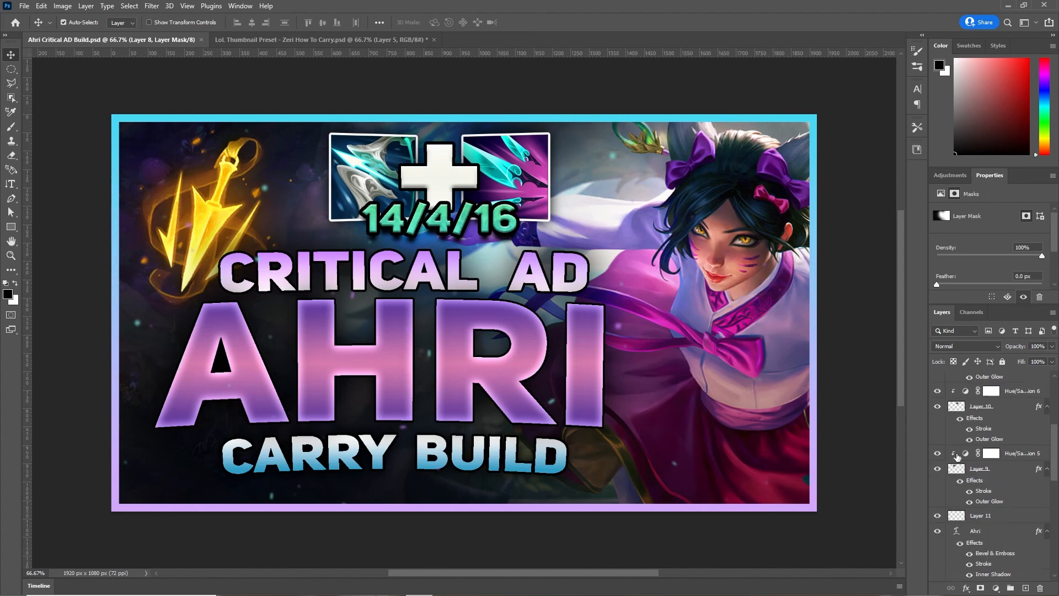
{"action": "scroll", "coordinate": [958, 459], "scroll_direction": "up", "scroll_amount": 1}
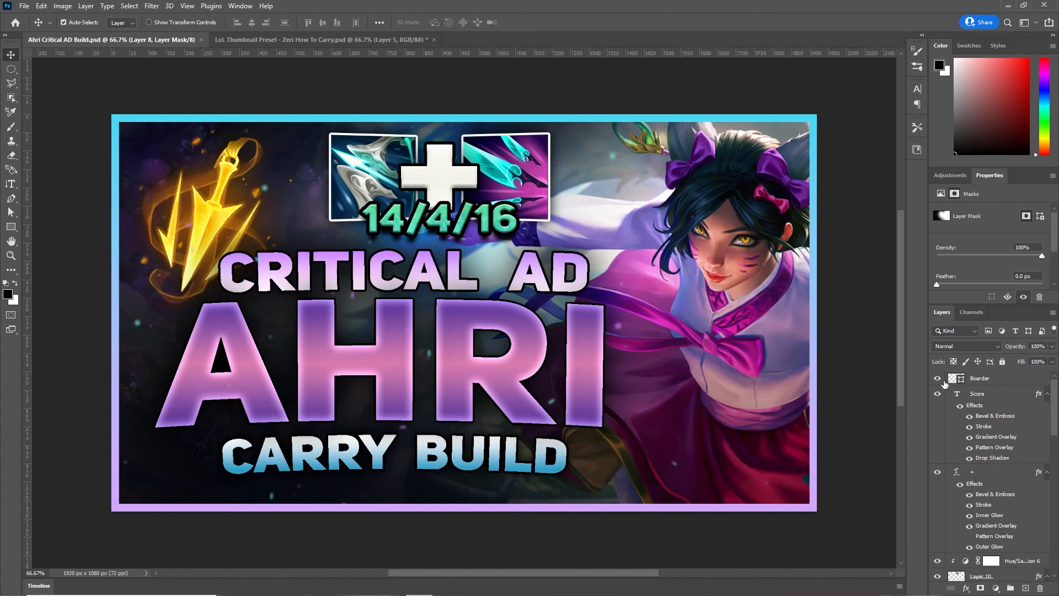
{"action": "left_click", "coordinate": [937, 378]}
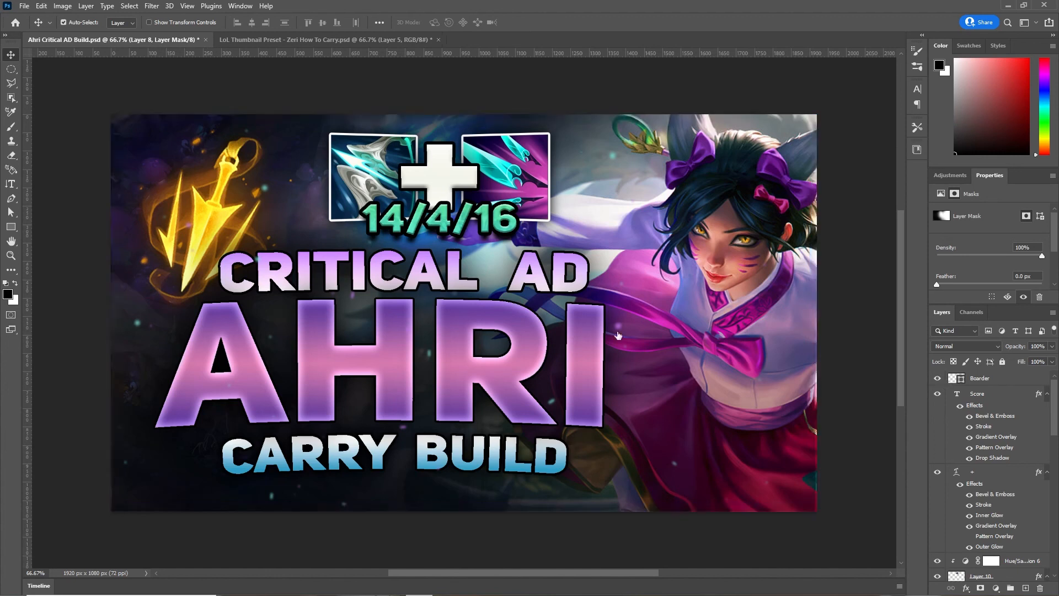